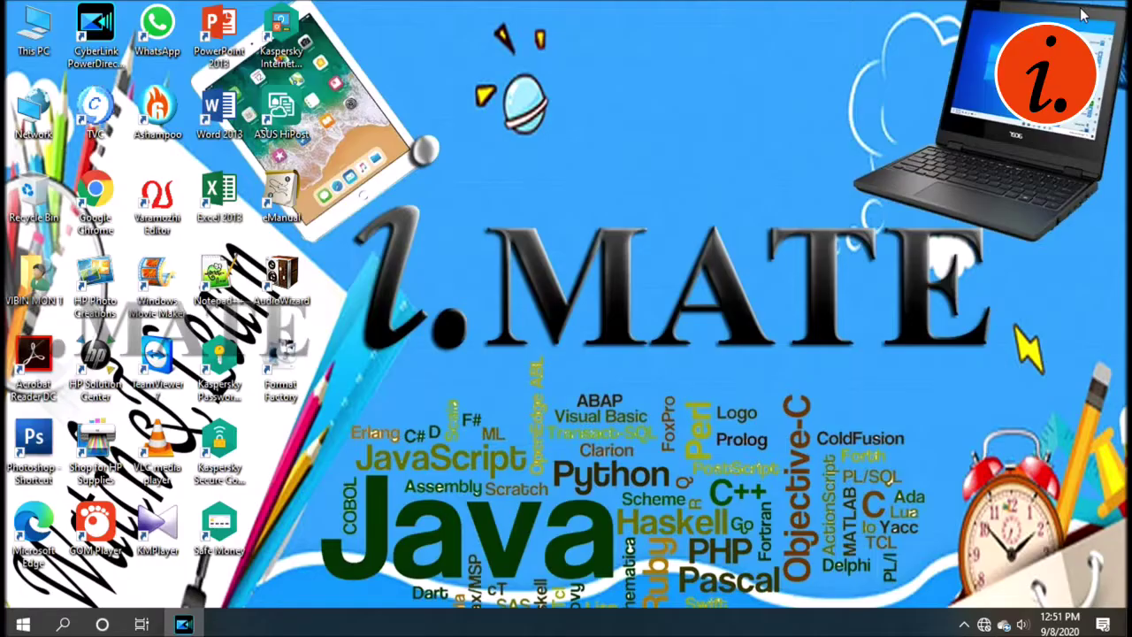
# - Switch to File Explorer, open the Green Screen folder and import the kueken13 video into the PowerDirector media library
pyautogui.click(1083, 7)
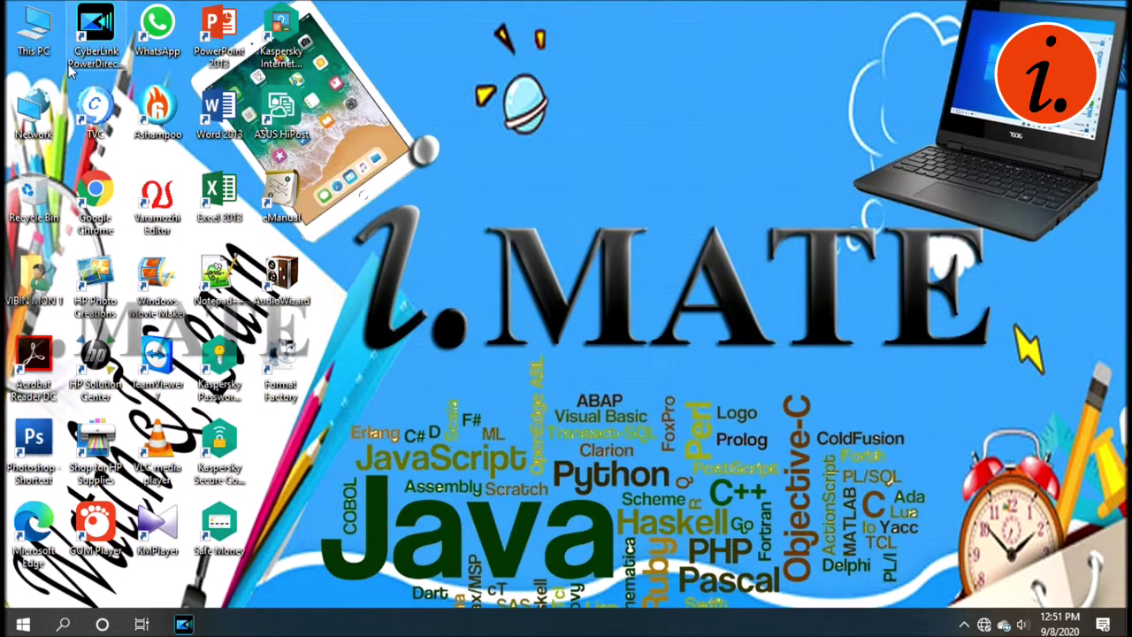
pyautogui.doubleClick(33, 35)
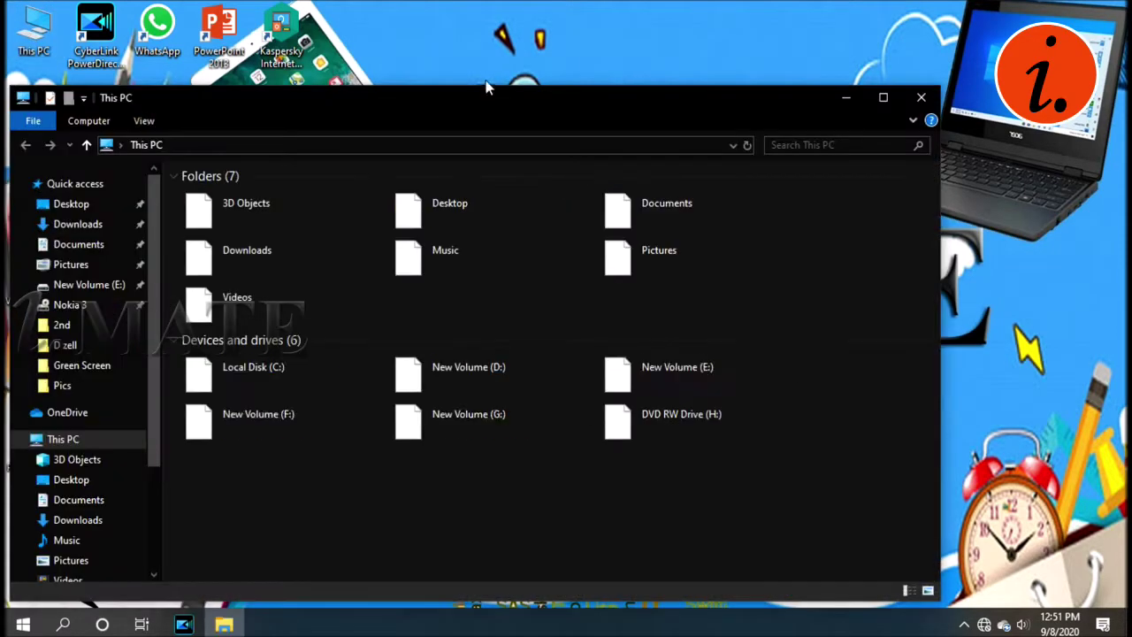
pyautogui.click(112, 372)
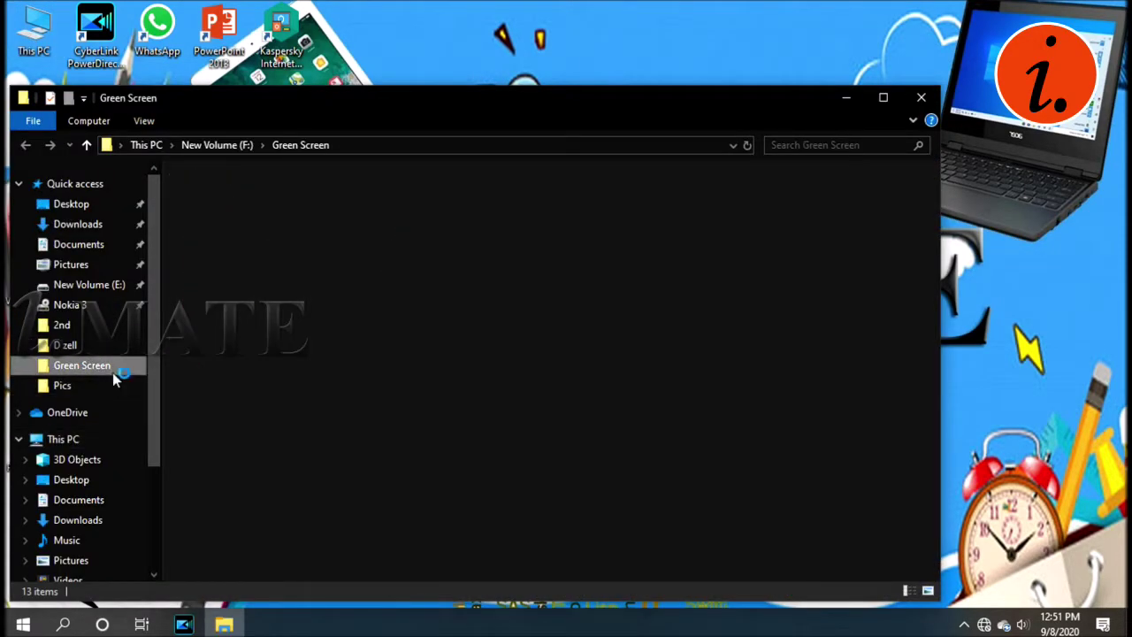
pyautogui.click(783, 222)
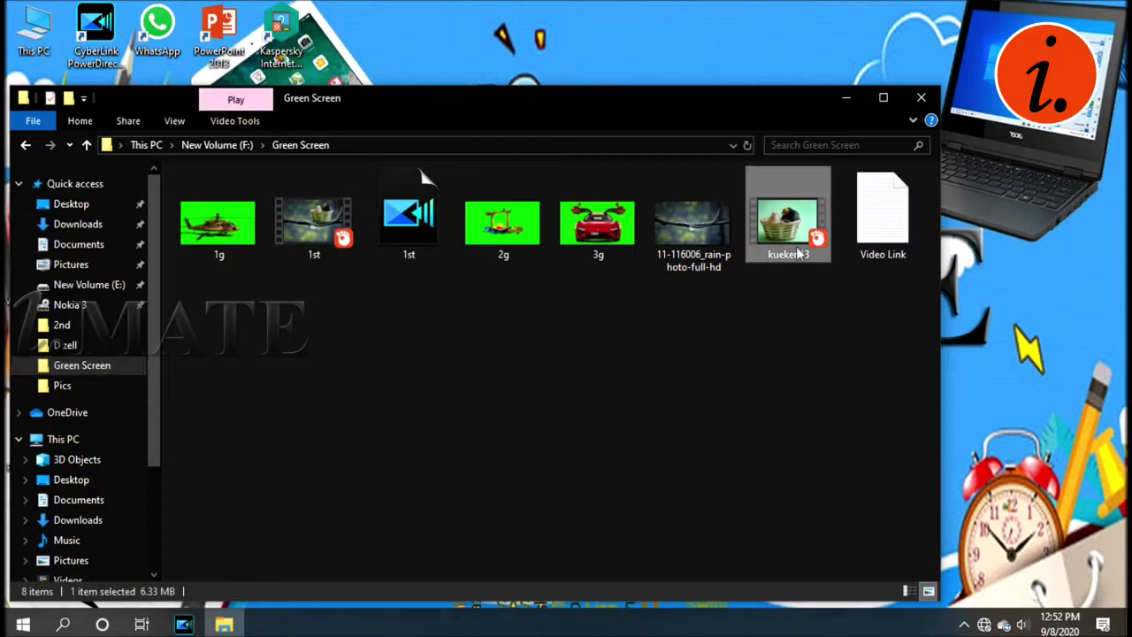
pyautogui.moveTo(783, 221); pyautogui.dragTo(460, 281)
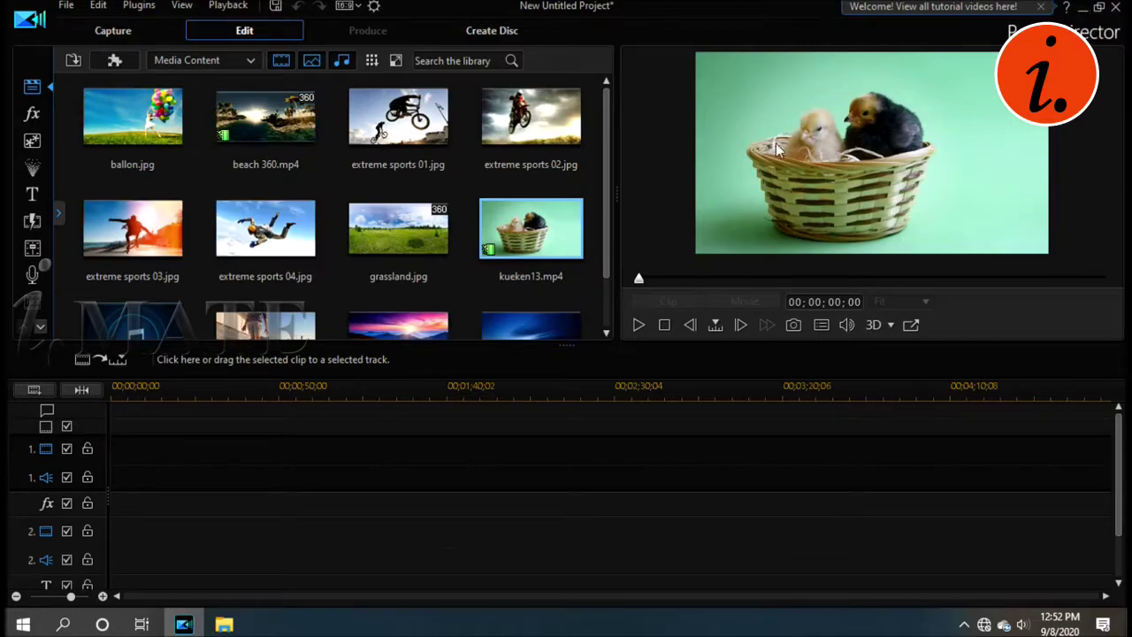
# - Import the 11-116006_rain-photo-full-hd image from the Green Screen folder into the PowerDirector media library
pyautogui.click(1083, 7)
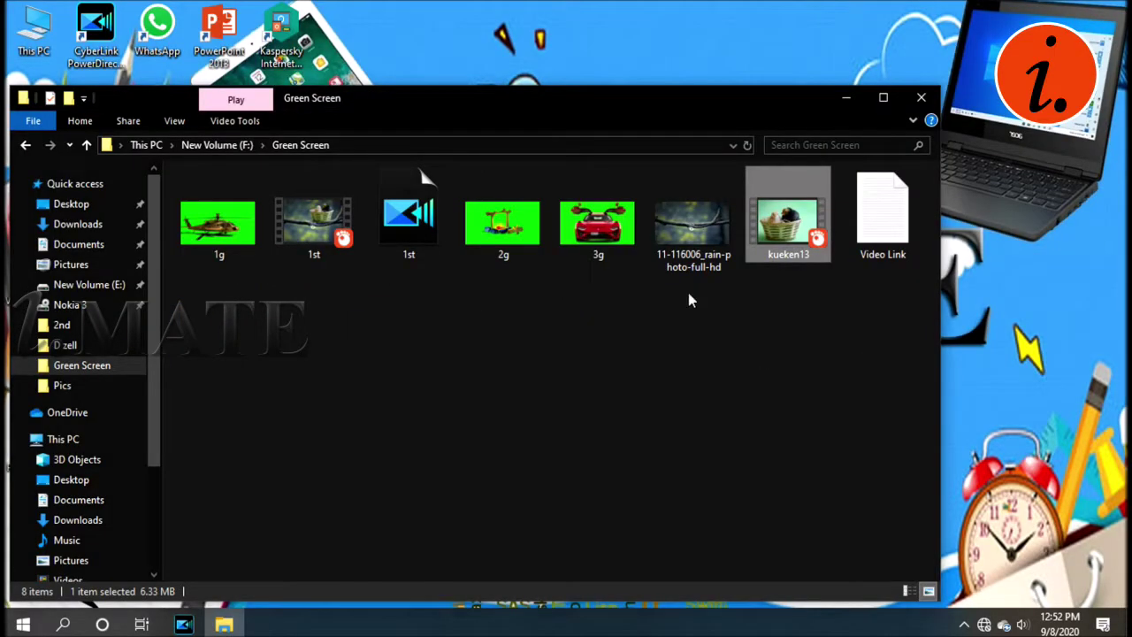
pyautogui.click(694, 228)
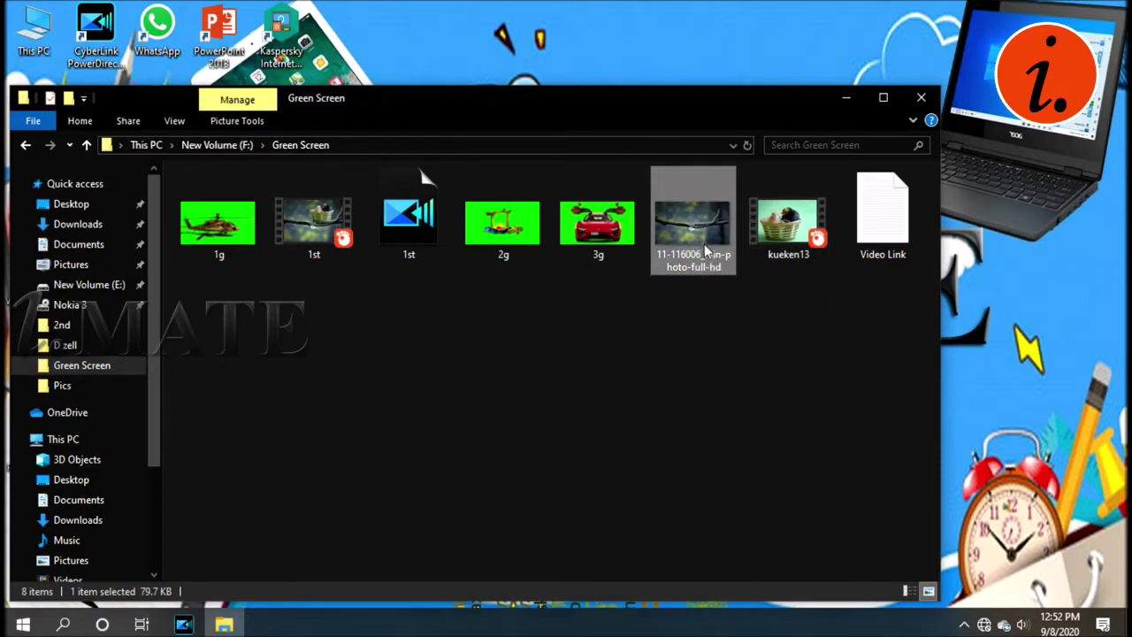
pyautogui.moveTo(708, 252); pyautogui.dragTo(454, 265)
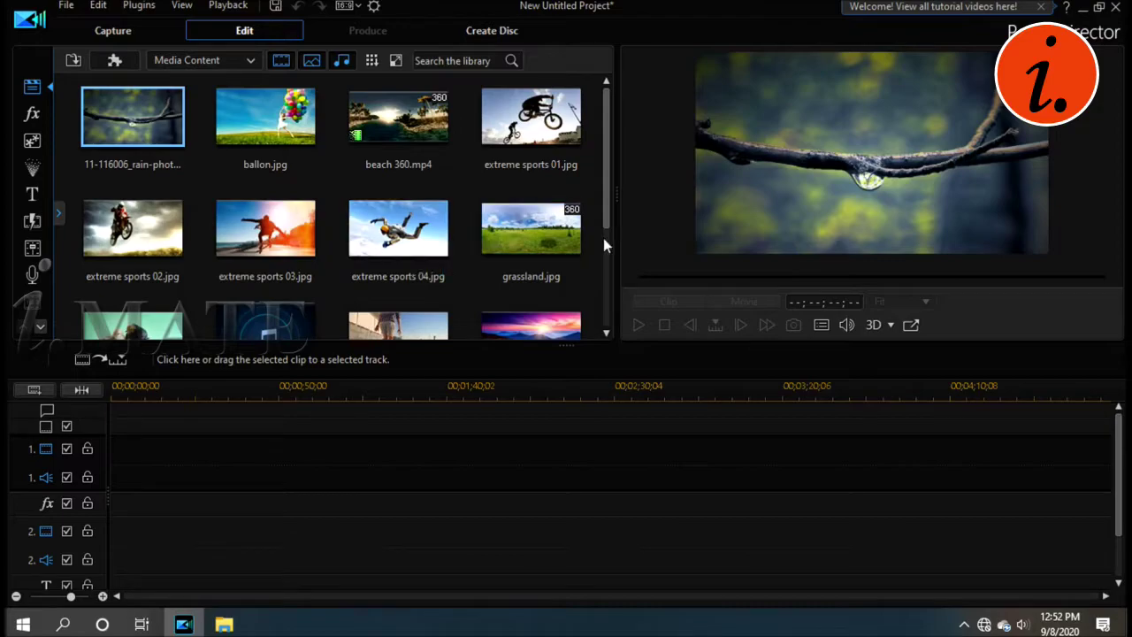
# - Place the rain photo at the start of video track 1 and kueken13.mp4 at the start of track 2
pyautogui.moveTo(609, 222); pyautogui.dragTo(602, 250)
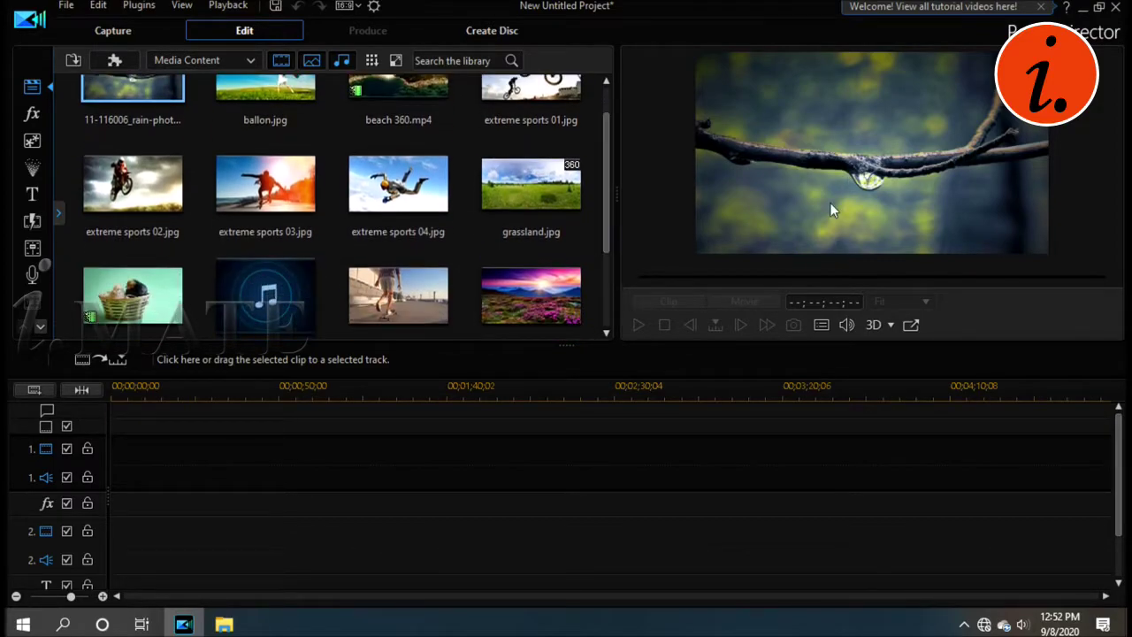
pyautogui.moveTo(138, 97)
pyautogui.mouseDown()
pyautogui.moveTo(189, 298)
pyautogui.moveTo(158, 432)
pyautogui.moveTo(116, 450)
pyautogui.mouseUp()
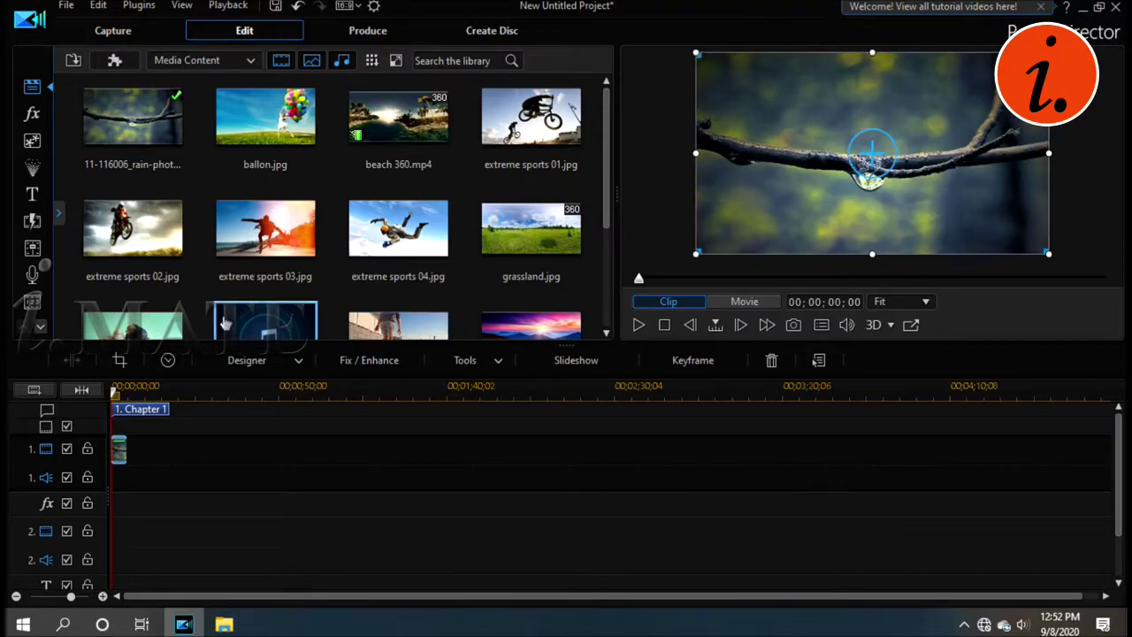
pyautogui.click(155, 331)
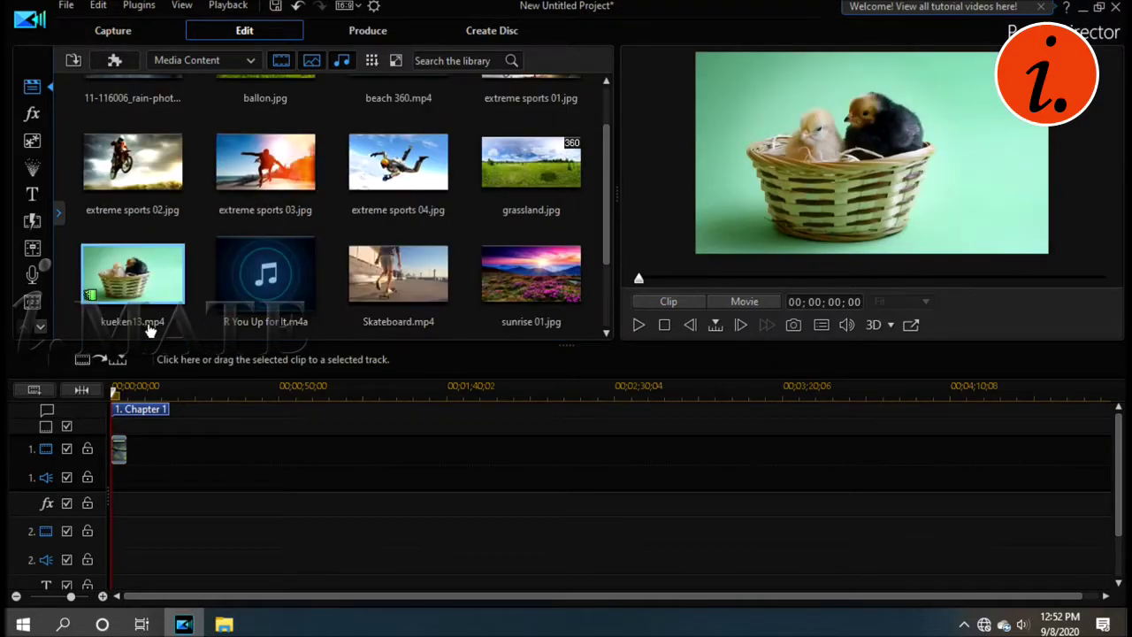
pyautogui.moveTo(137, 265); pyautogui.dragTo(96, 535)
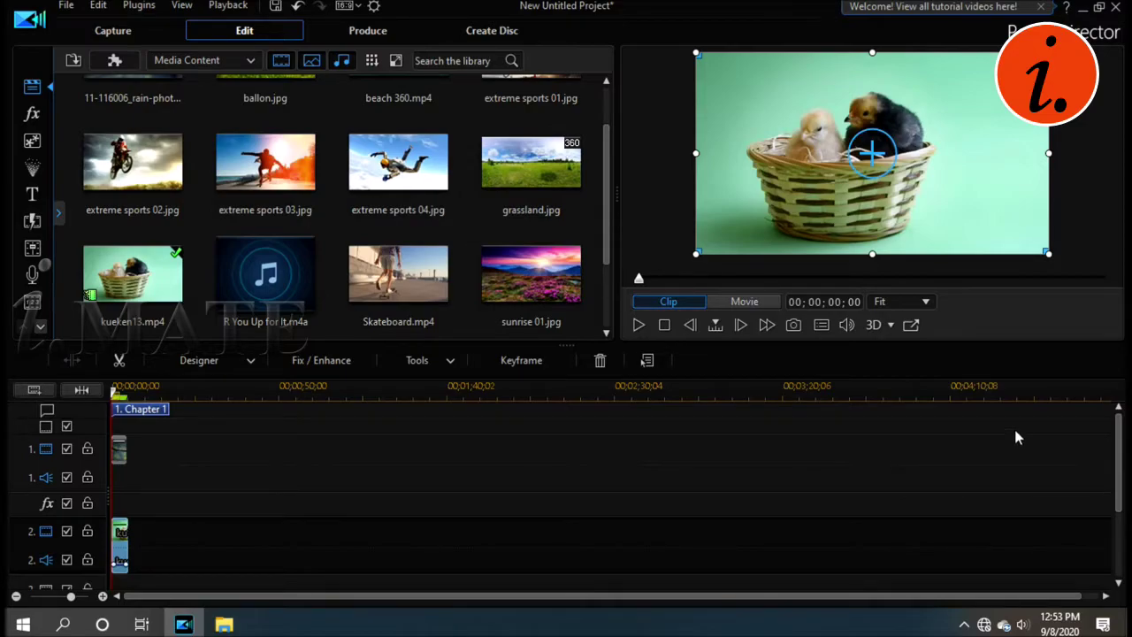
# - Open the kueken13 clip in the PiP Designer and enable Chroma Key
pyautogui.rightClick(953, 161)
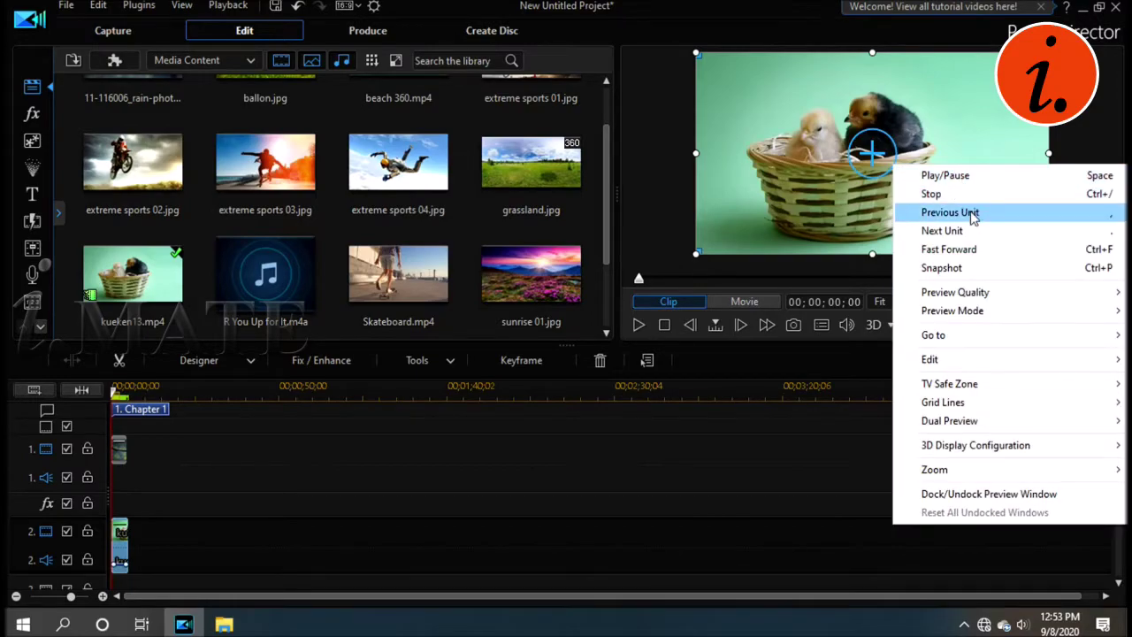
pyautogui.moveTo(981, 359)
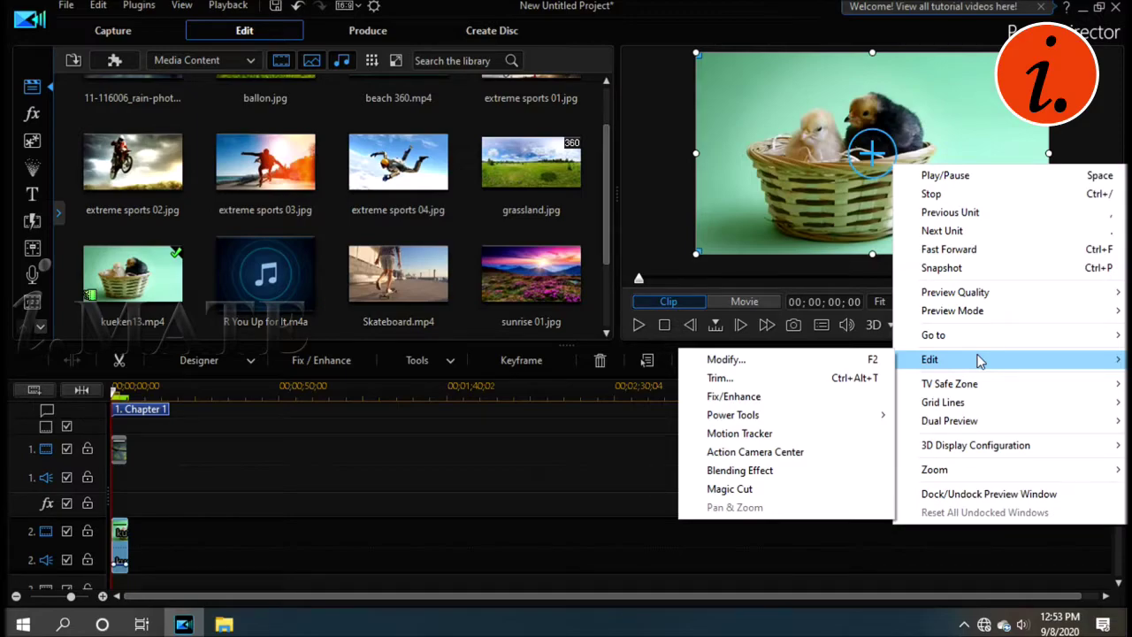
pyautogui.click(848, 366)
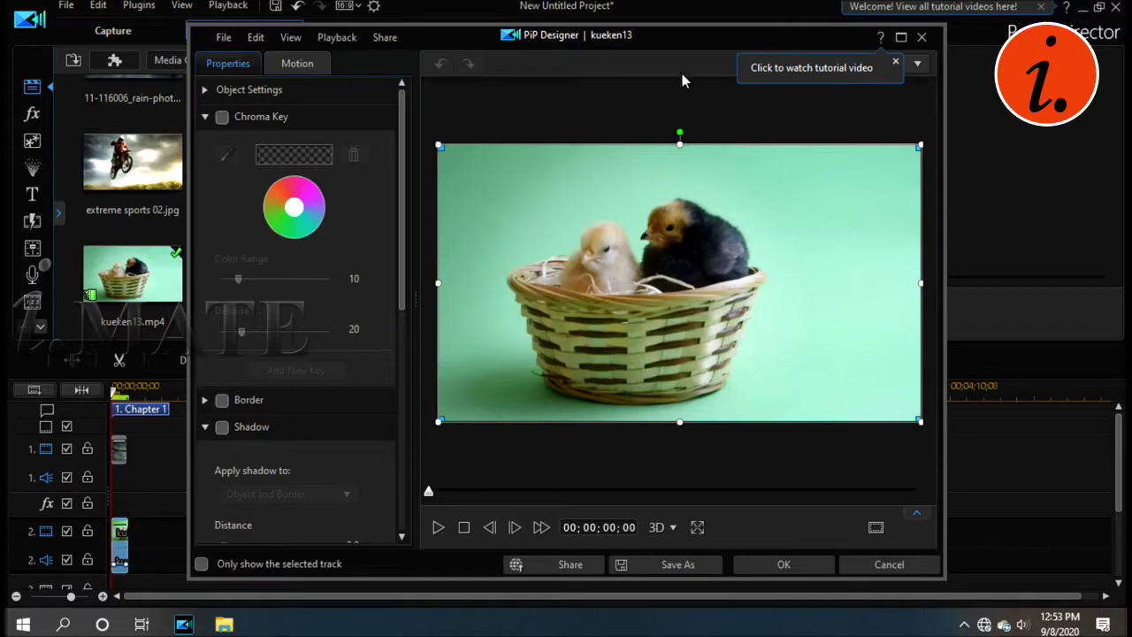
pyautogui.click(257, 116)
pyautogui.click(222, 117)
pyautogui.click(257, 127)
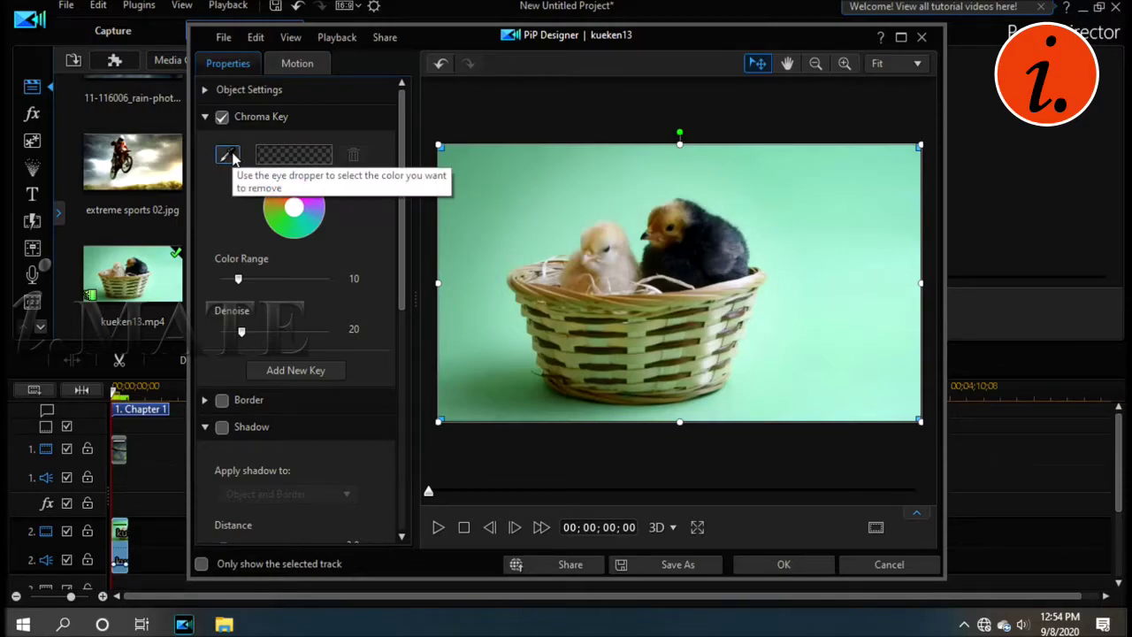
# - Try keying out the darker green sampled at the clip's upper-left corner, and undo it
pyautogui.click(228, 156)
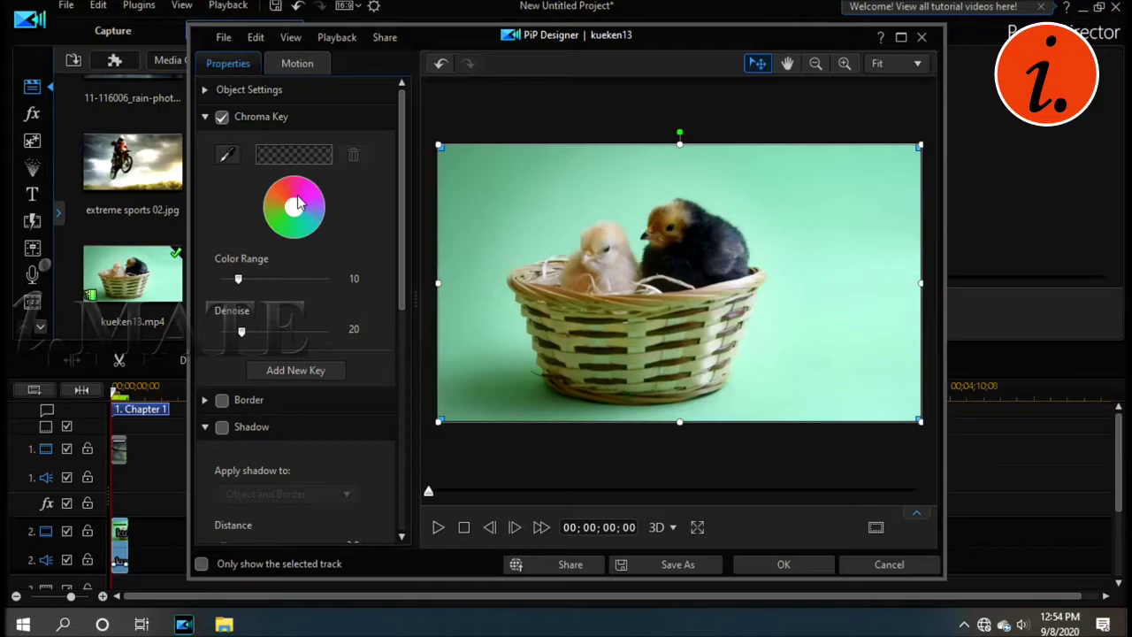
pyautogui.click(228, 157)
pyautogui.click(476, 187)
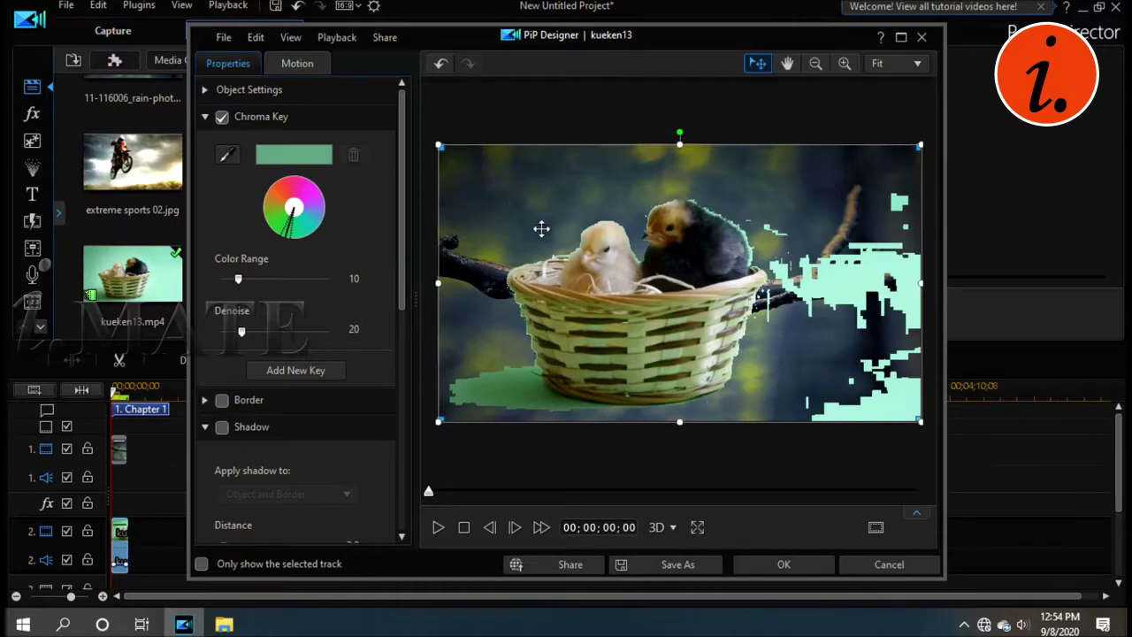
pyautogui.hotkey('ctrl', 'z')
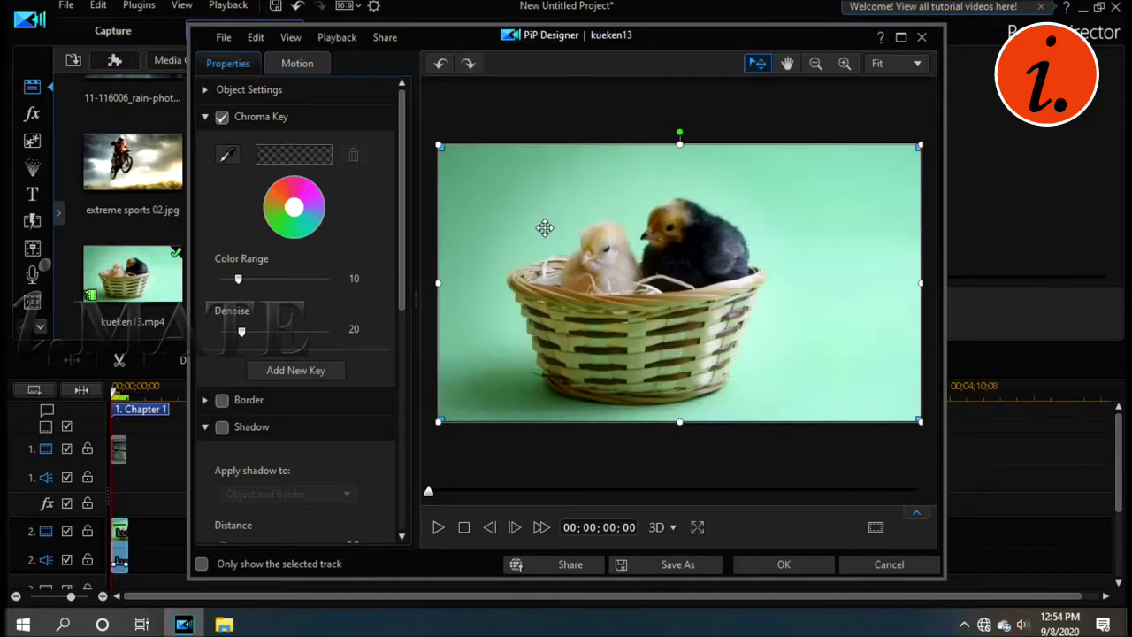
# - Key out the light green sampled at the clip's upper-right corner, and add a second key sampled at the basket's lower-left edge
pyautogui.click(228, 157)
pyautogui.click(878, 183)
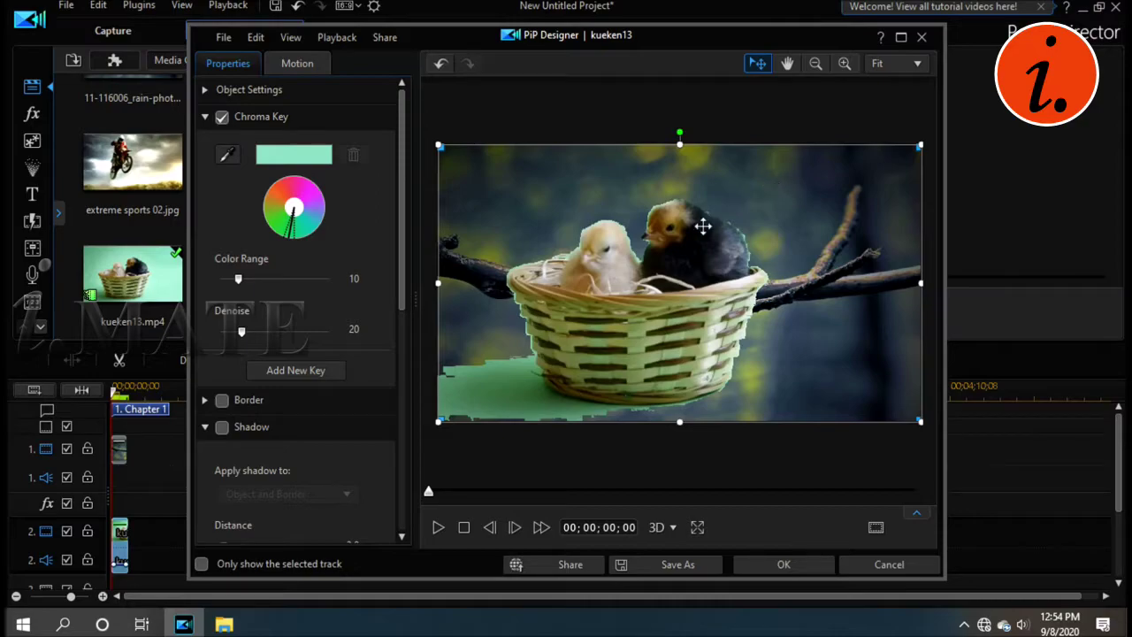
pyautogui.click(326, 372)
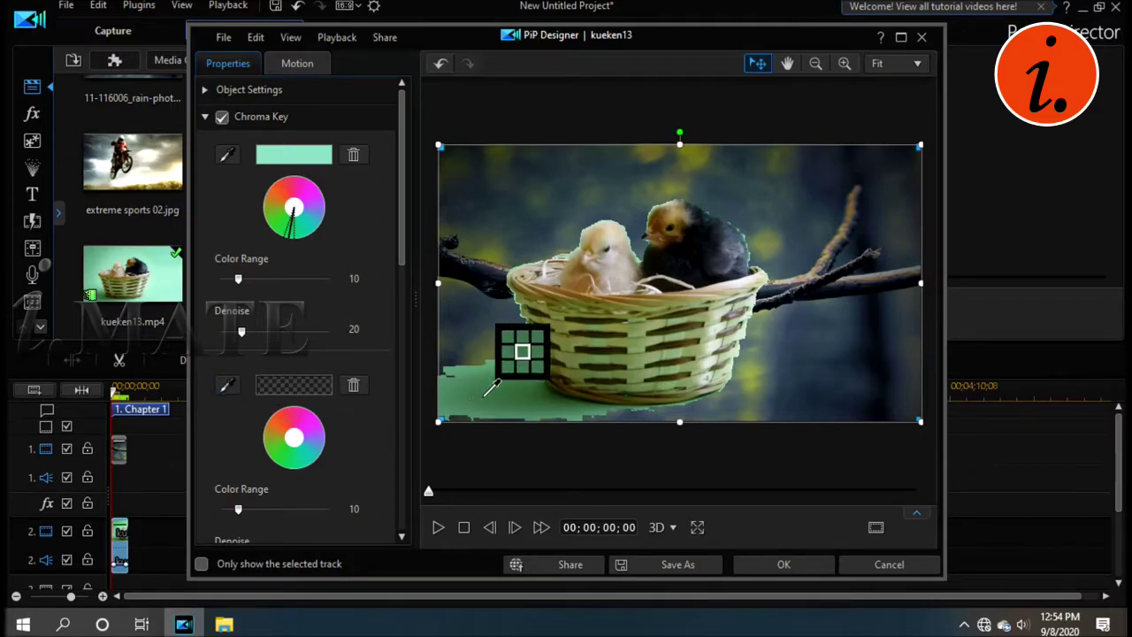
pyautogui.click(532, 394)
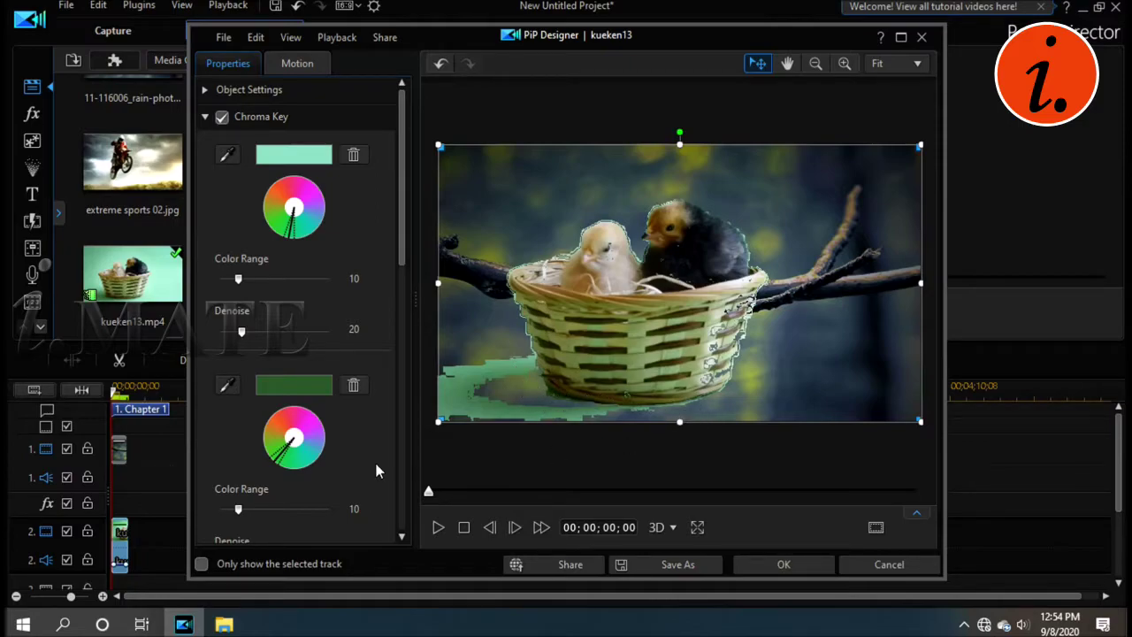
# - Add a third chroma key sampled from the green patch left of the basket, and apply the PiP Designer changes
pyautogui.moveTo(401, 258); pyautogui.dragTo(397, 339)
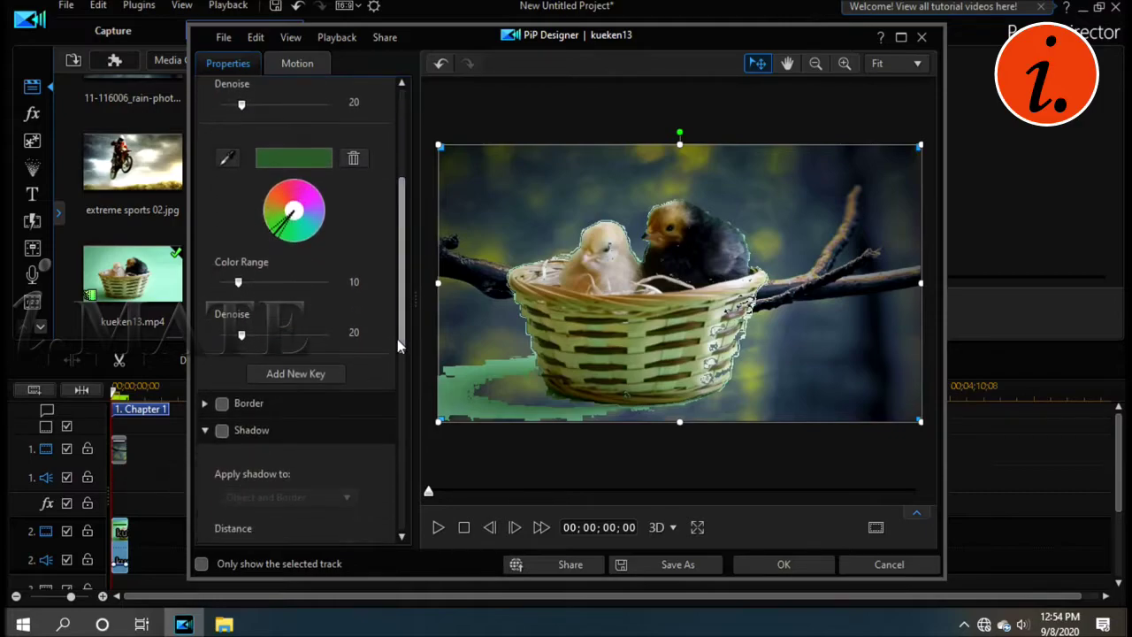
pyautogui.click(295, 374)
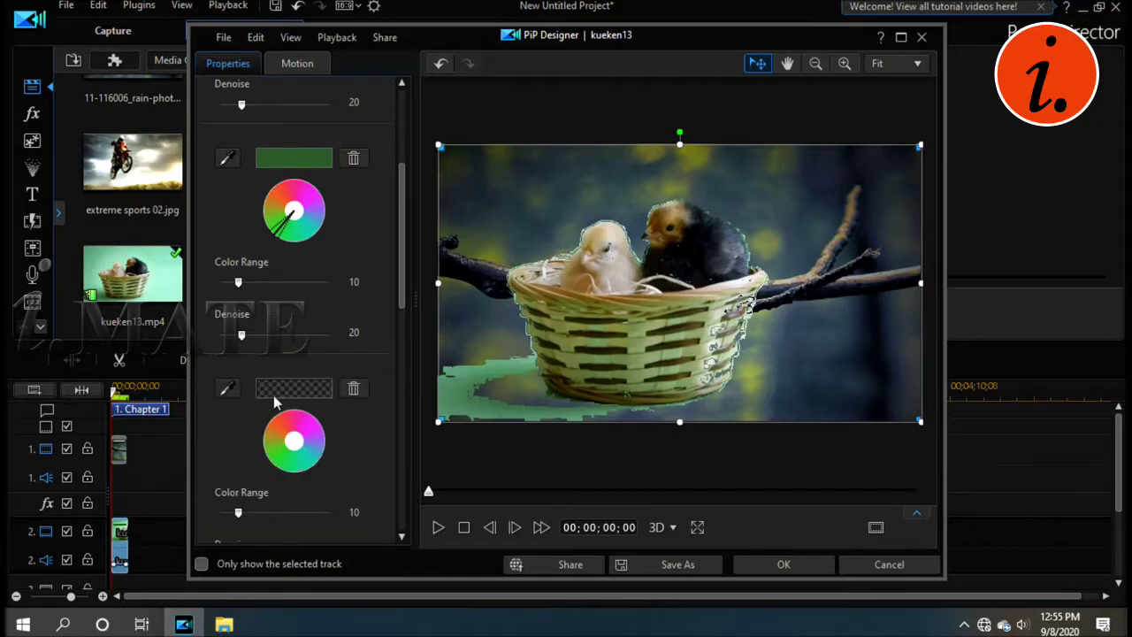
pyautogui.click(229, 390)
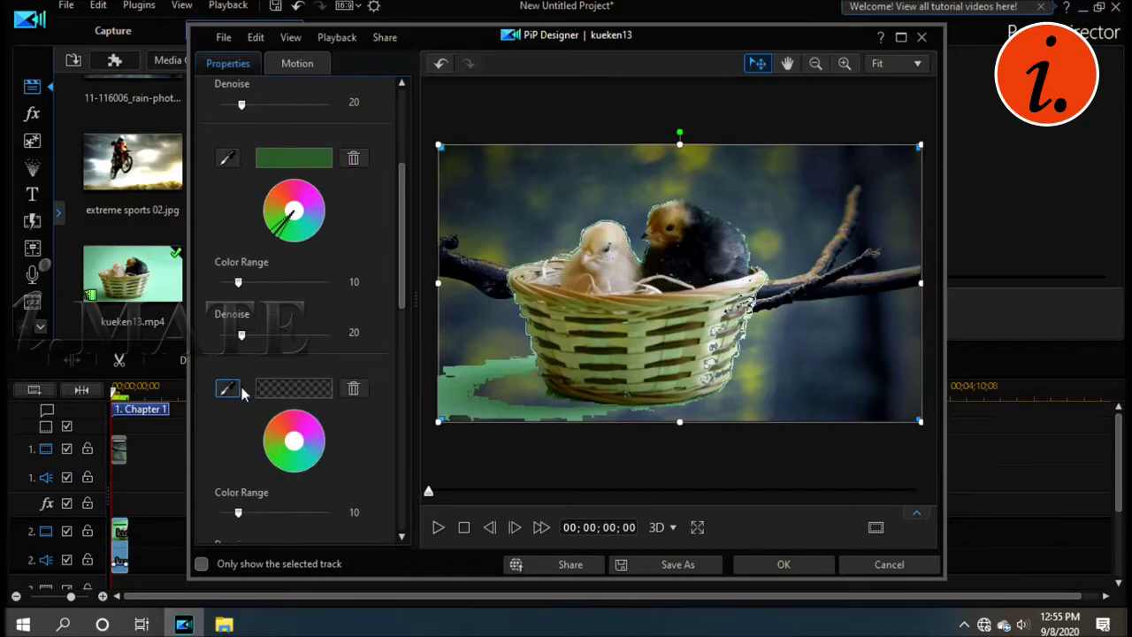
pyautogui.click(458, 386)
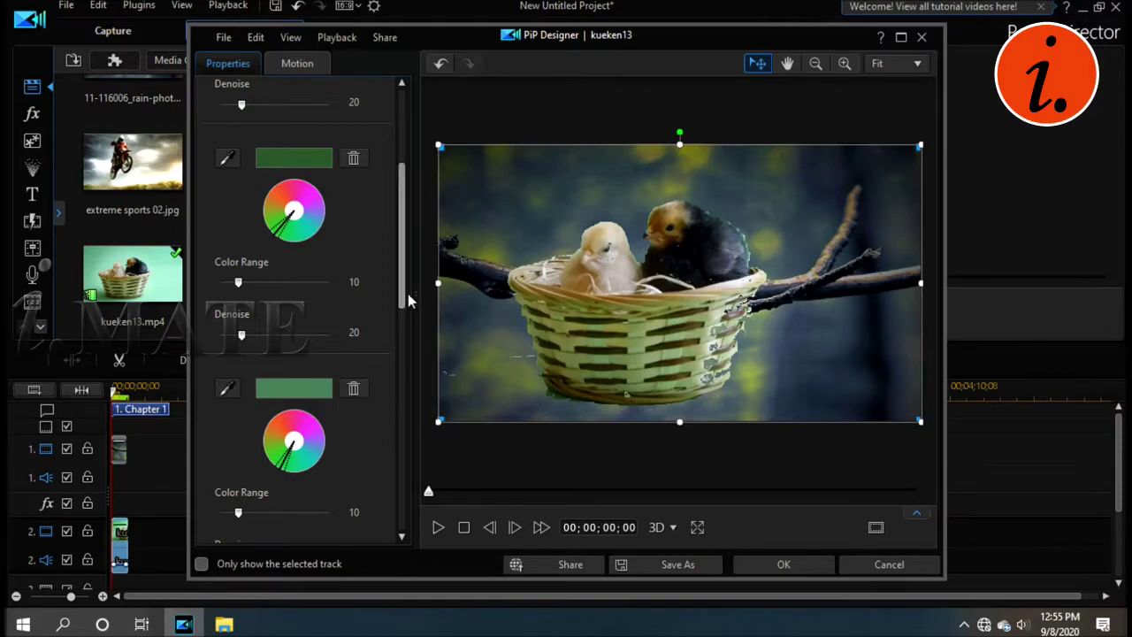
pyautogui.moveTo(409, 297); pyautogui.dragTo(436, 373)
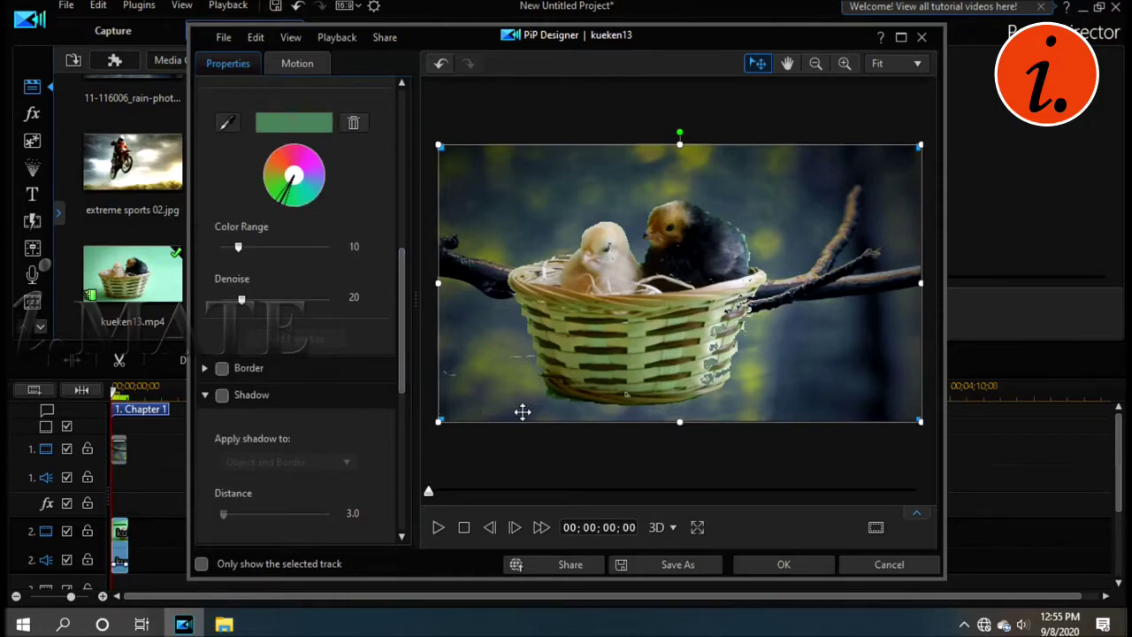
pyautogui.click(776, 571)
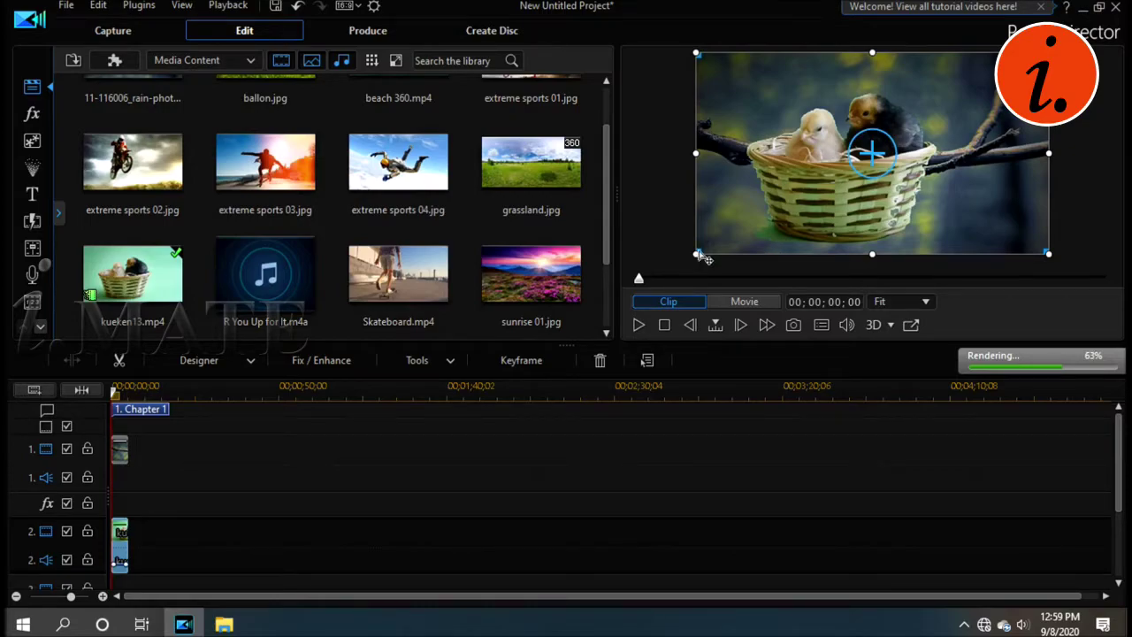
# - Shrink the kueken13 clip in the preview and move it toward the right side of the frame
pyautogui.moveTo(696, 253); pyautogui.dragTo(698, 254)
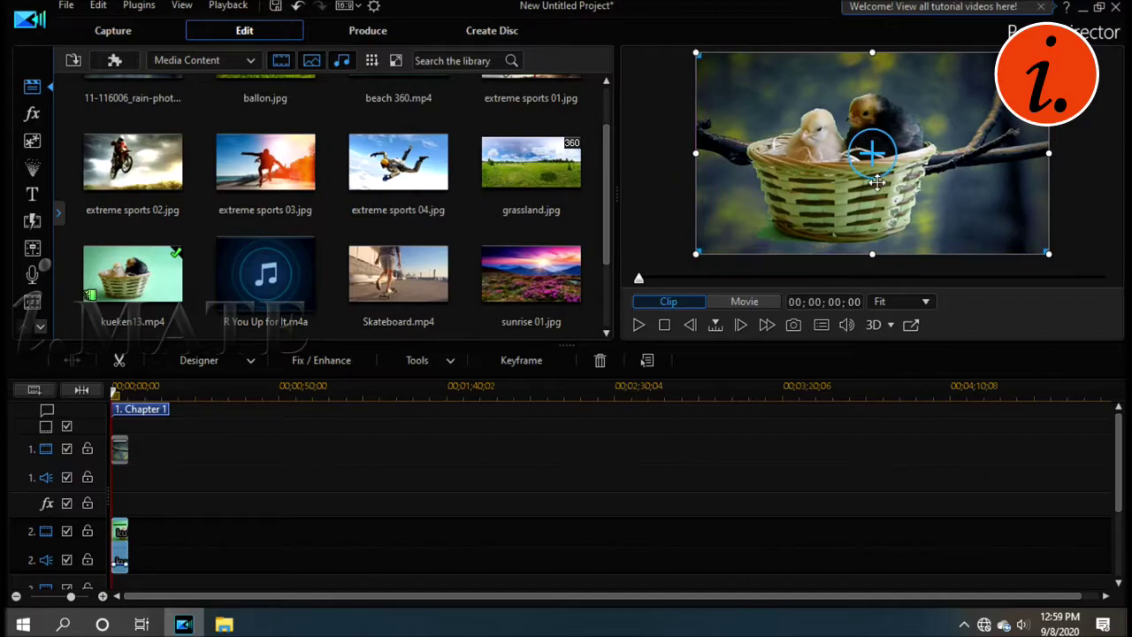
pyautogui.moveTo(1049, 255); pyautogui.dragTo(983, 216)
pyautogui.moveTo(836, 169); pyautogui.dragTo(906, 161)
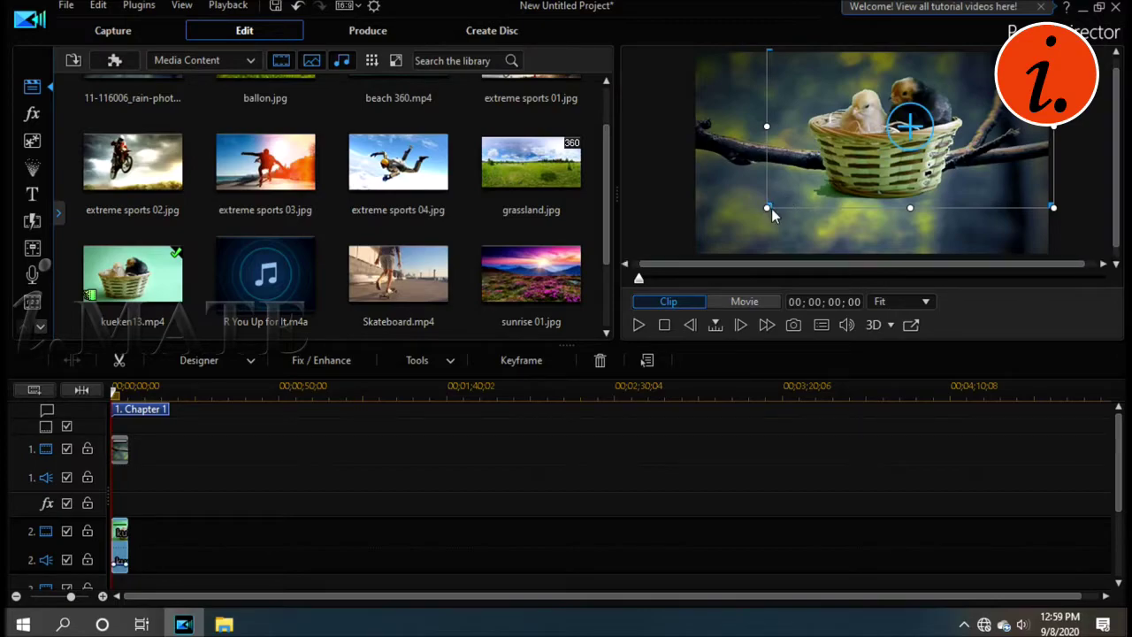
# - Enlarge the kueken13 clip beyond the preview frame and position its basket over the branch, slightly right of centre
pyautogui.click(925, 169)
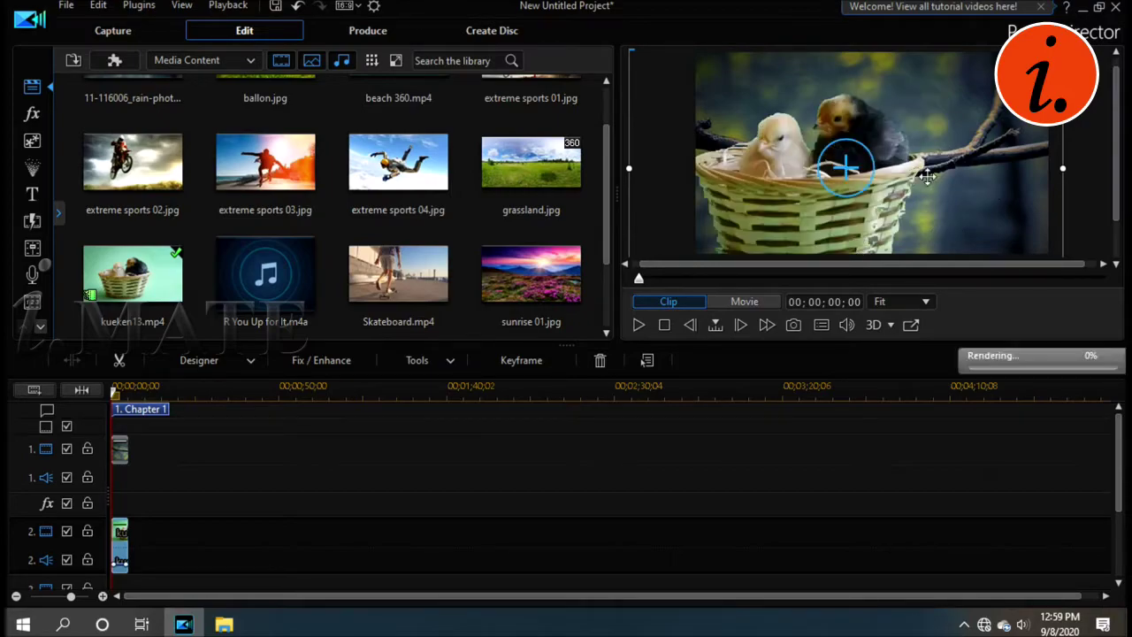
pyautogui.moveTo(923, 171); pyautogui.dragTo(941, 184)
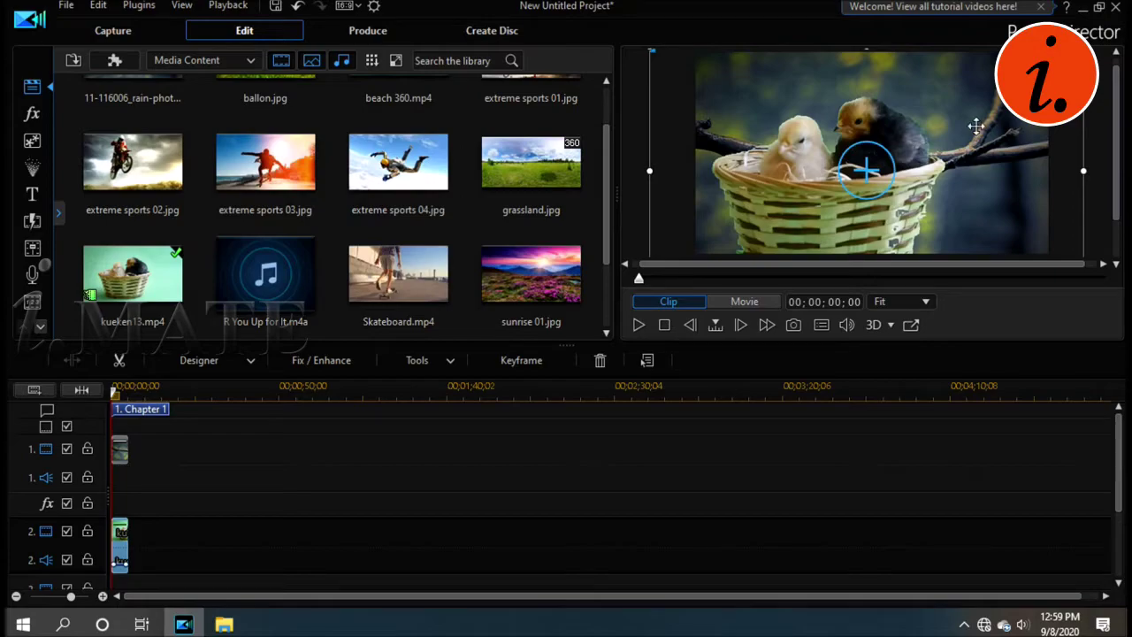
pyautogui.click(956, 149)
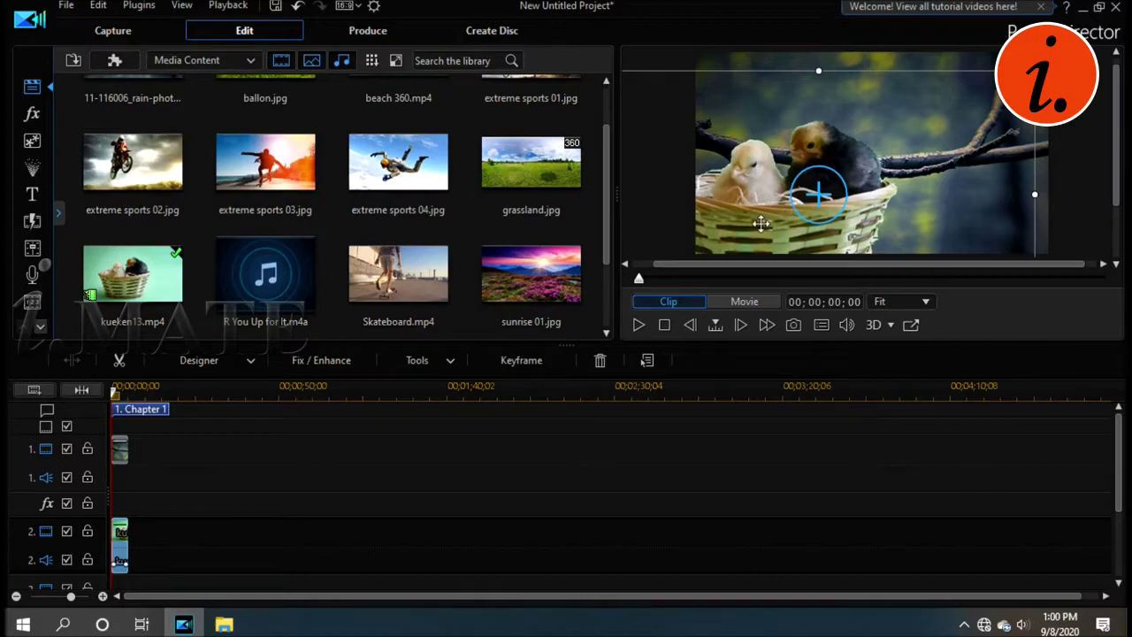
pyautogui.moveTo(760, 224); pyautogui.dragTo(811, 207)
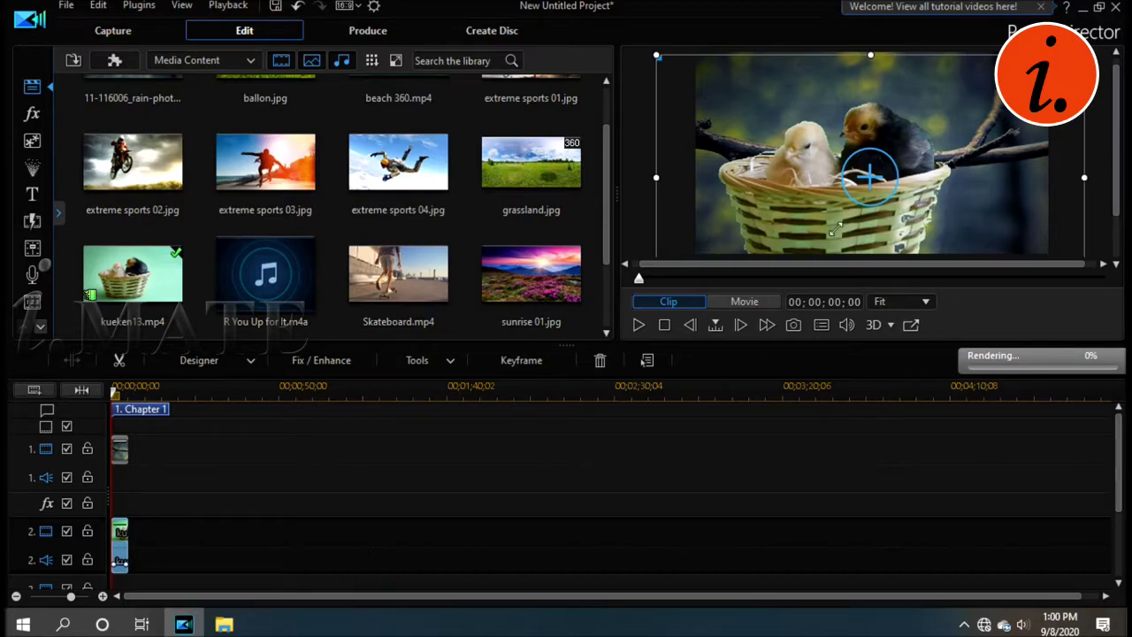
pyautogui.moveTo(799, 224)
pyautogui.mouseDown()
pyautogui.moveTo(814, 198)
pyautogui.moveTo(808, 208)
pyautogui.mouseUp()
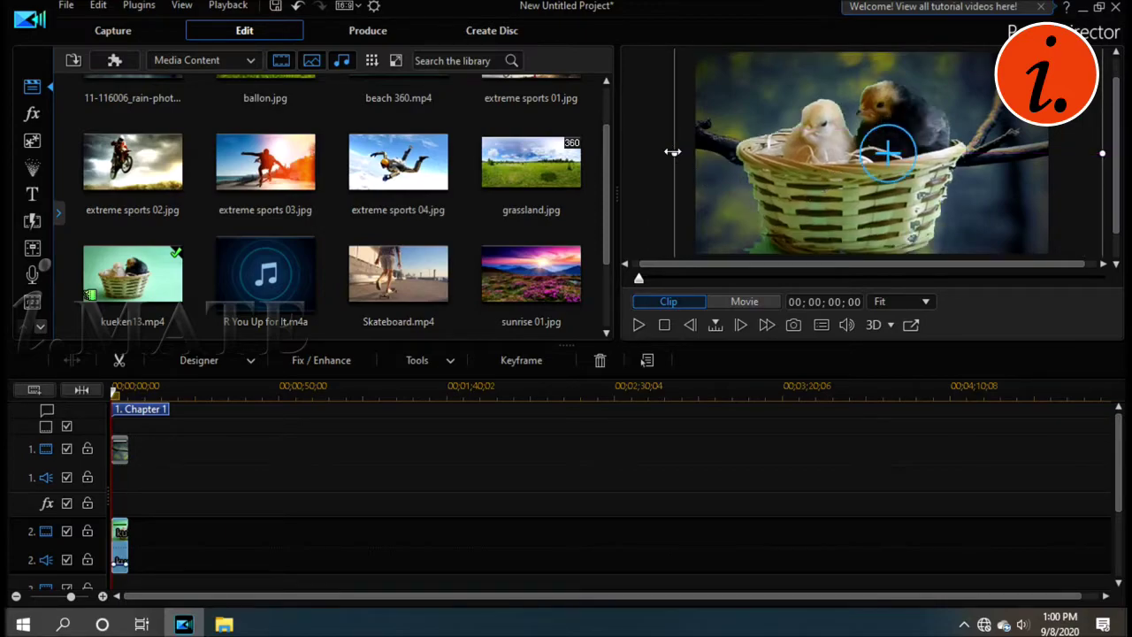
# - Shrink the kueken13 clip so the basket with the chicks is small, keeping it right of the frame's centre
pyautogui.moveTo(674, 153); pyautogui.dragTo(865, 153)
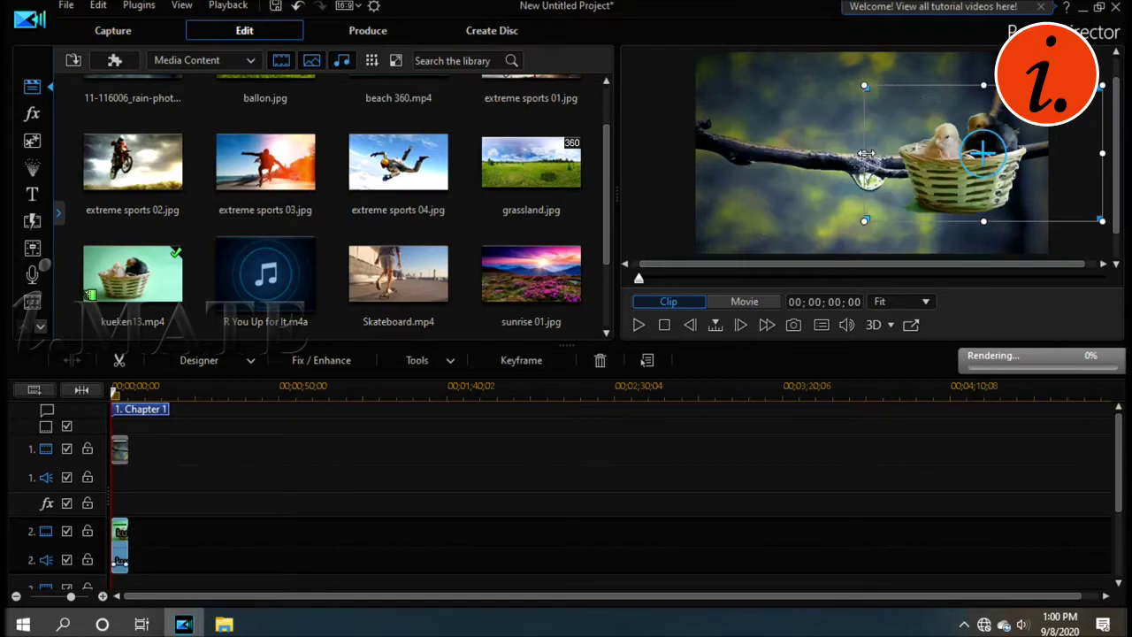
pyautogui.moveTo(937, 185); pyautogui.dragTo(874, 176)
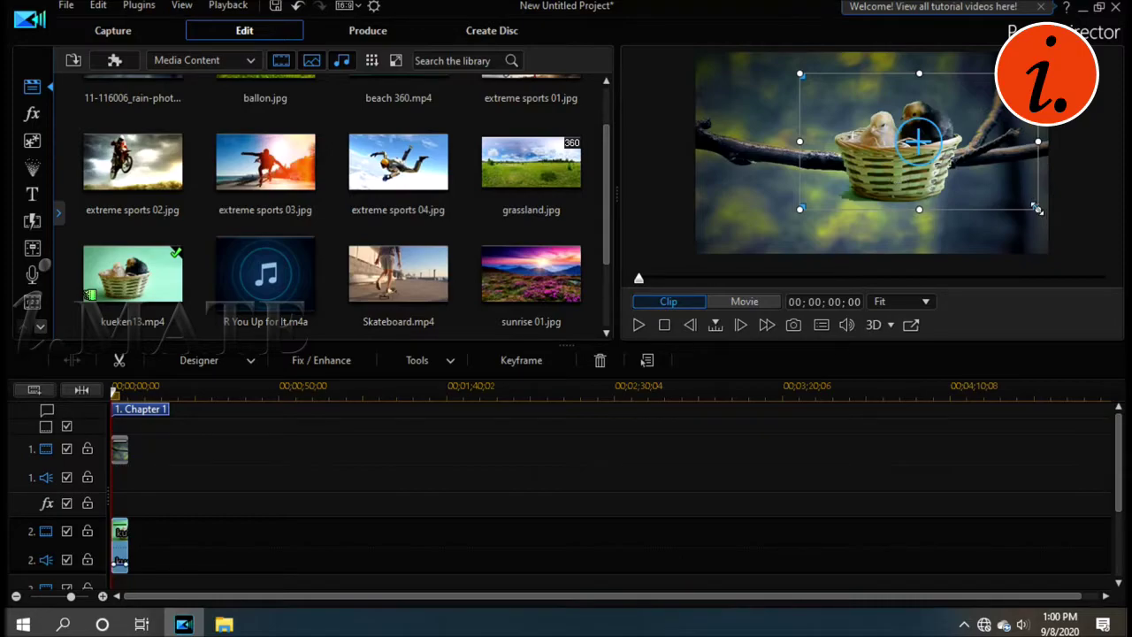
pyautogui.moveTo(1039, 209); pyautogui.dragTo(973, 199)
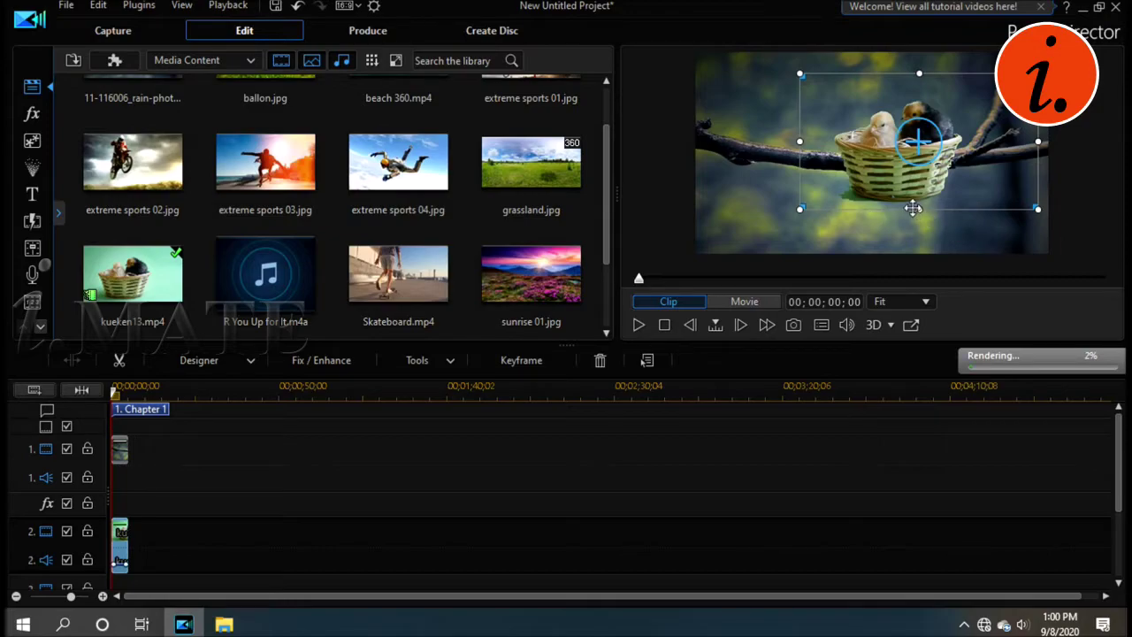
pyautogui.moveTo(920, 209); pyautogui.dragTo(929, 151)
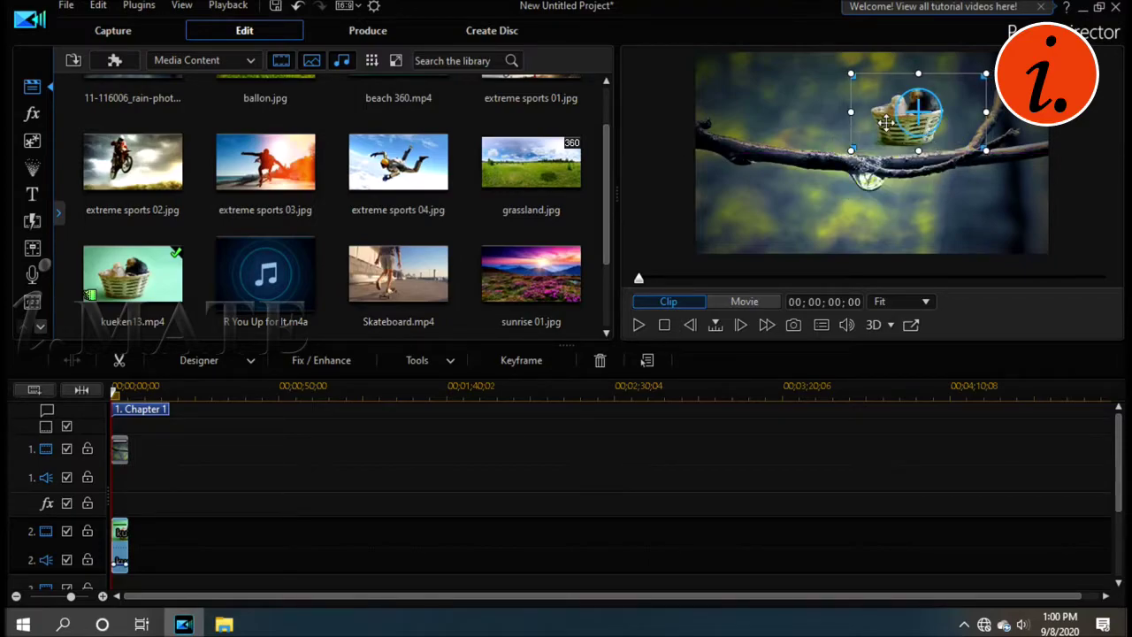
# - Seat the small basket on the branch just right of the water drop, and extend the clip slightly upward
pyautogui.moveTo(887, 121); pyautogui.dragTo(886, 156)
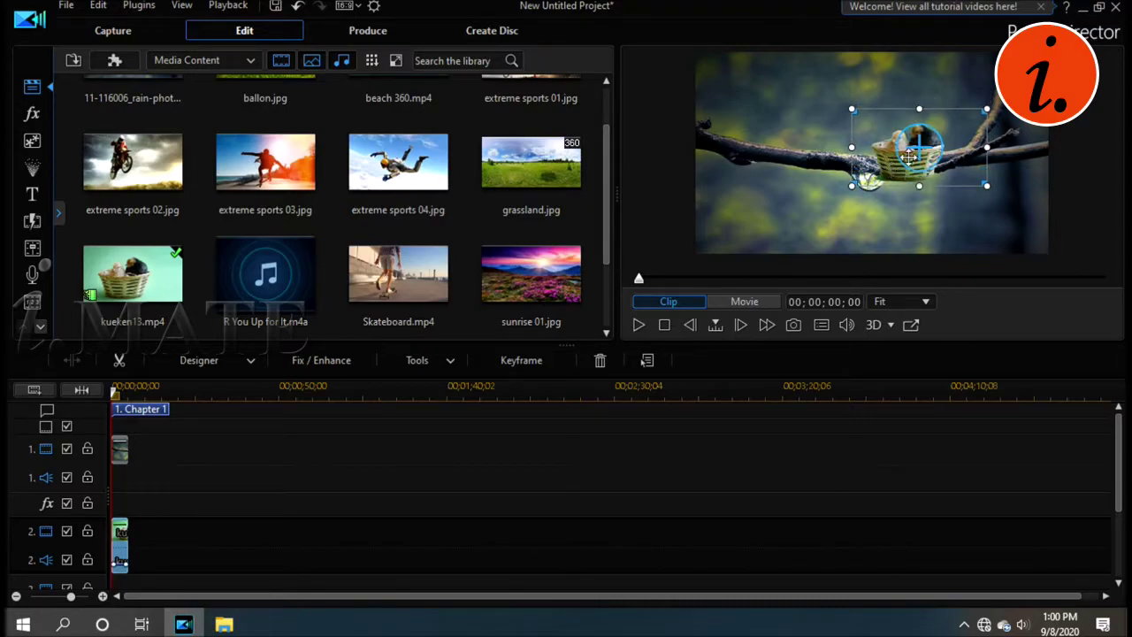
pyautogui.moveTo(882, 166); pyautogui.dragTo(887, 155)
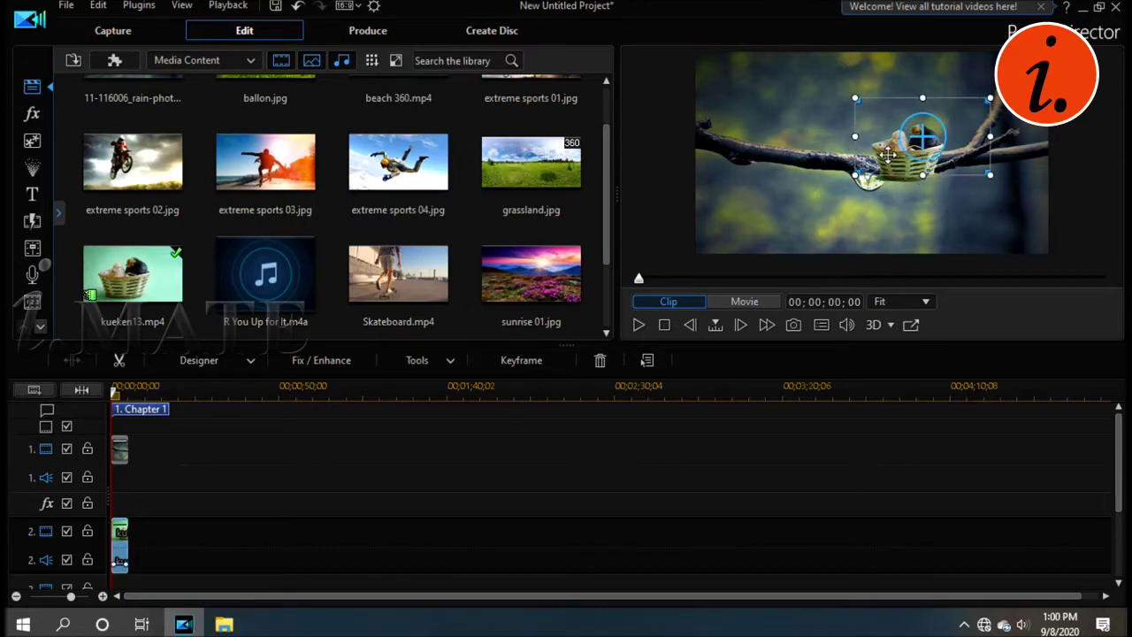
pyautogui.moveTo(923, 98); pyautogui.dragTo(924, 92)
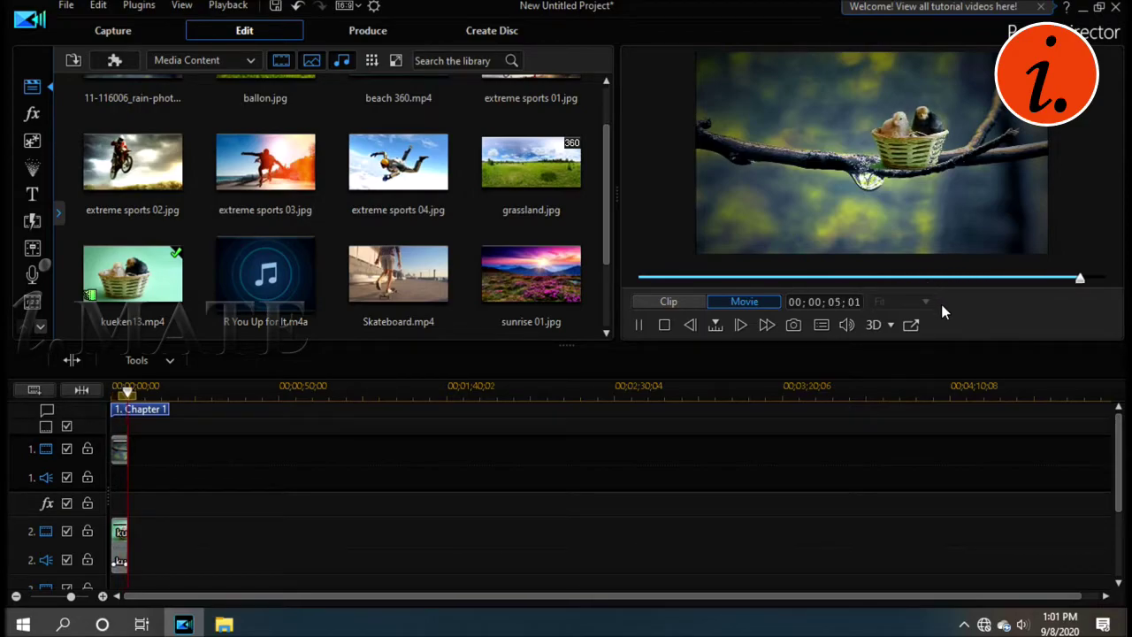
# - Play the composited movie from the start in the enlarged preview window, and return to the editing workspace
pyautogui.doubleClick(909, 318)
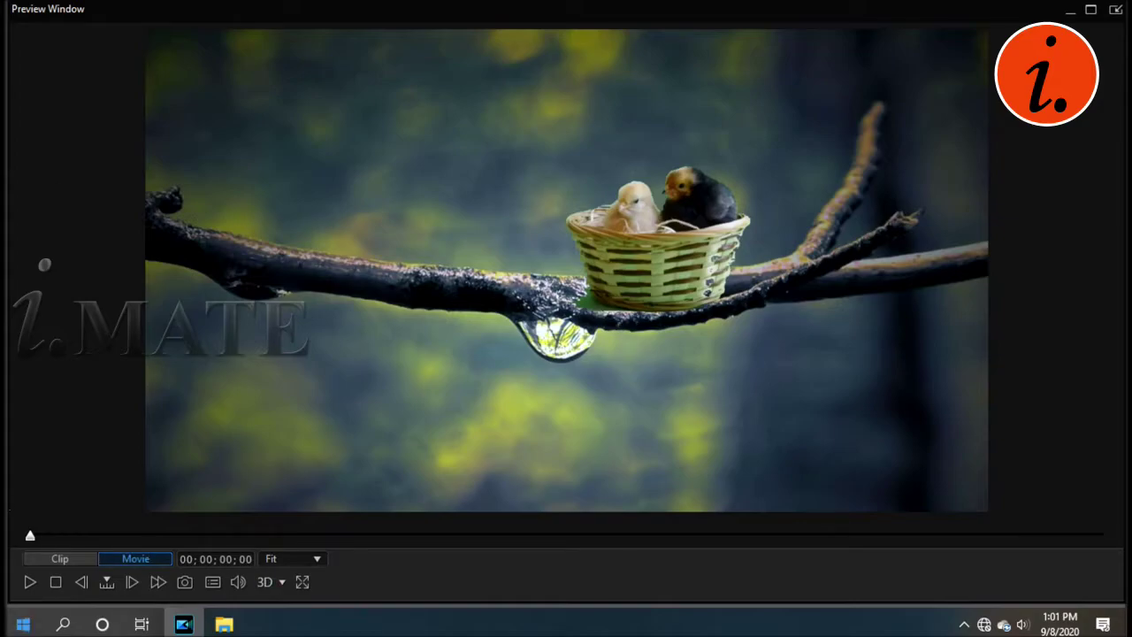
pyautogui.click(28, 582)
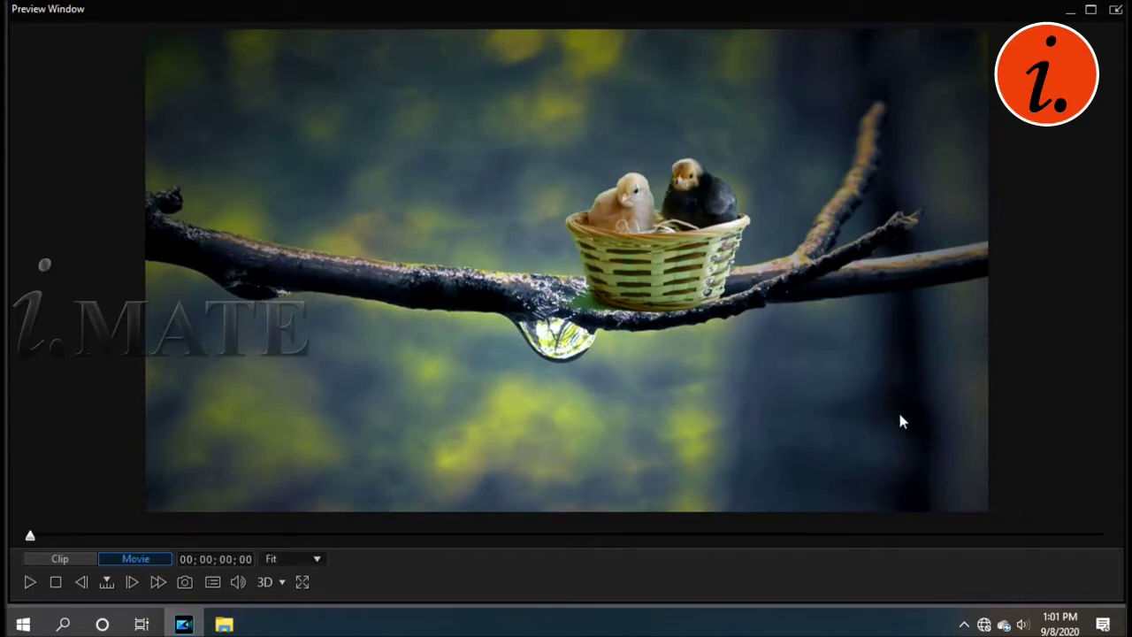
pyautogui.click(1116, 9)
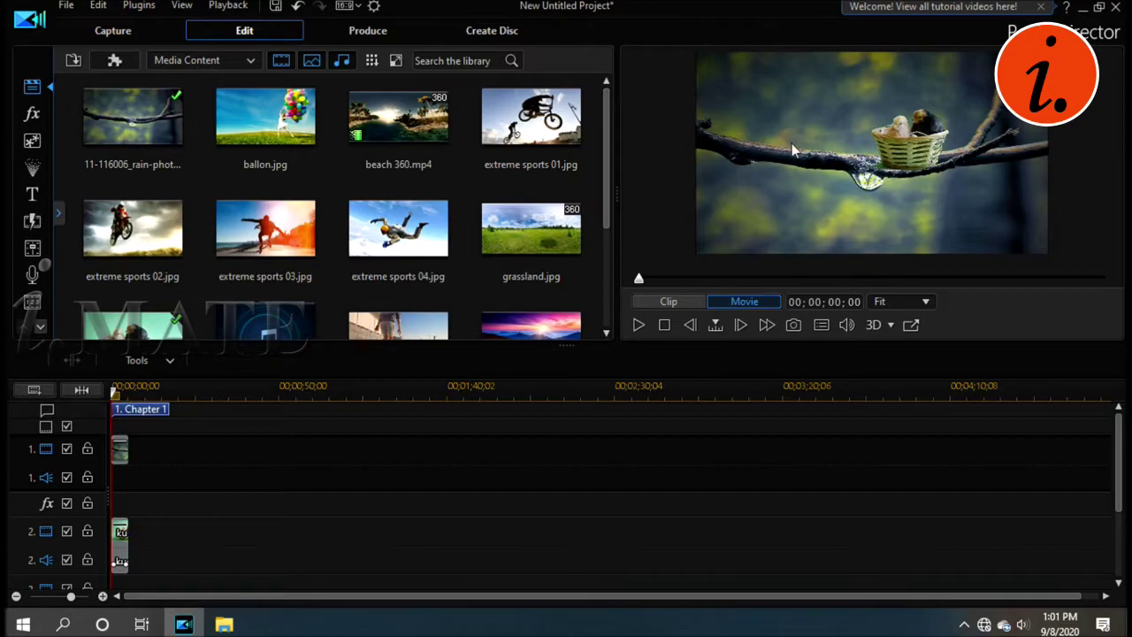
# - Produce the movie as trail.mp4 in the Green Screen folder on drive F:, and play it in the production preview
pyautogui.click(380, 33)
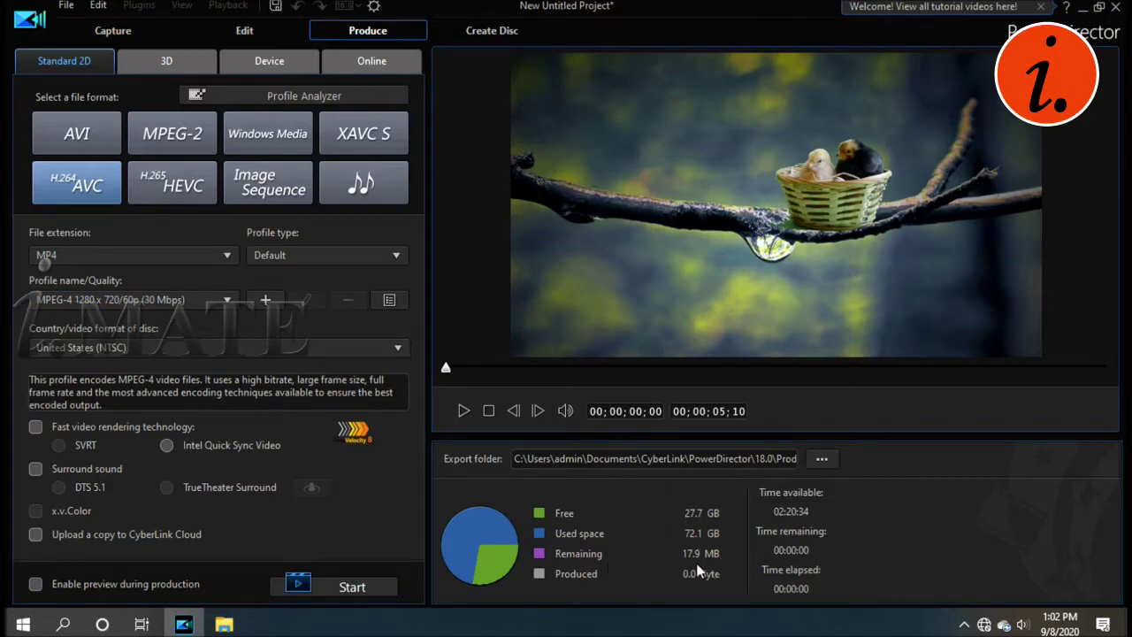
pyautogui.click(819, 467)
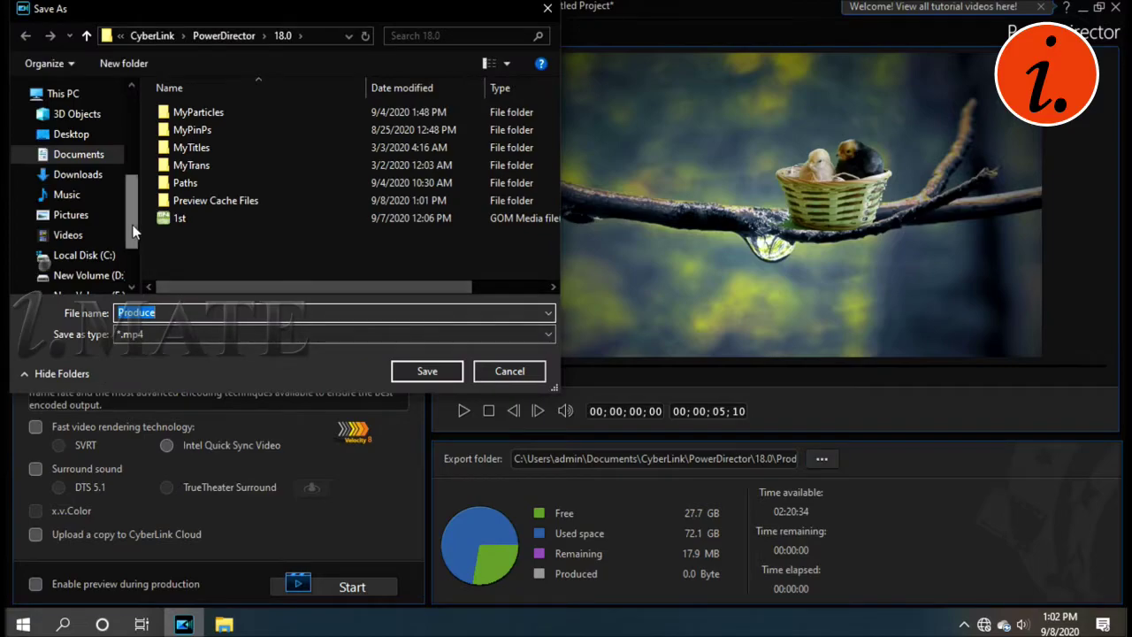
pyautogui.moveTo(130, 220); pyautogui.dragTo(138, 165)
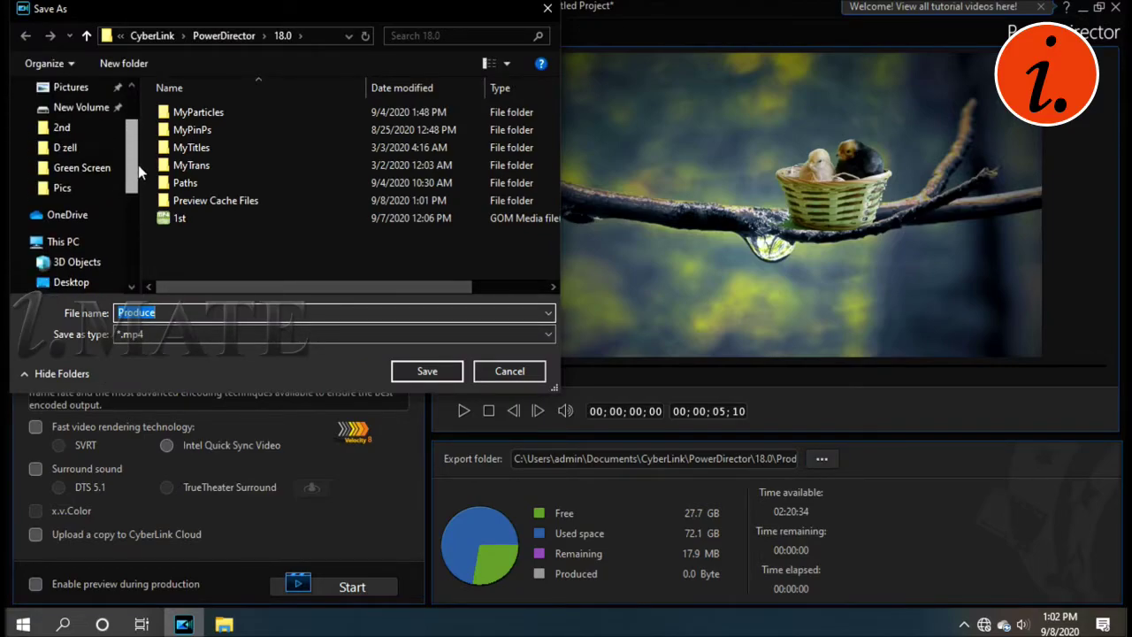
pyautogui.click(88, 168)
pyautogui.click(209, 312)
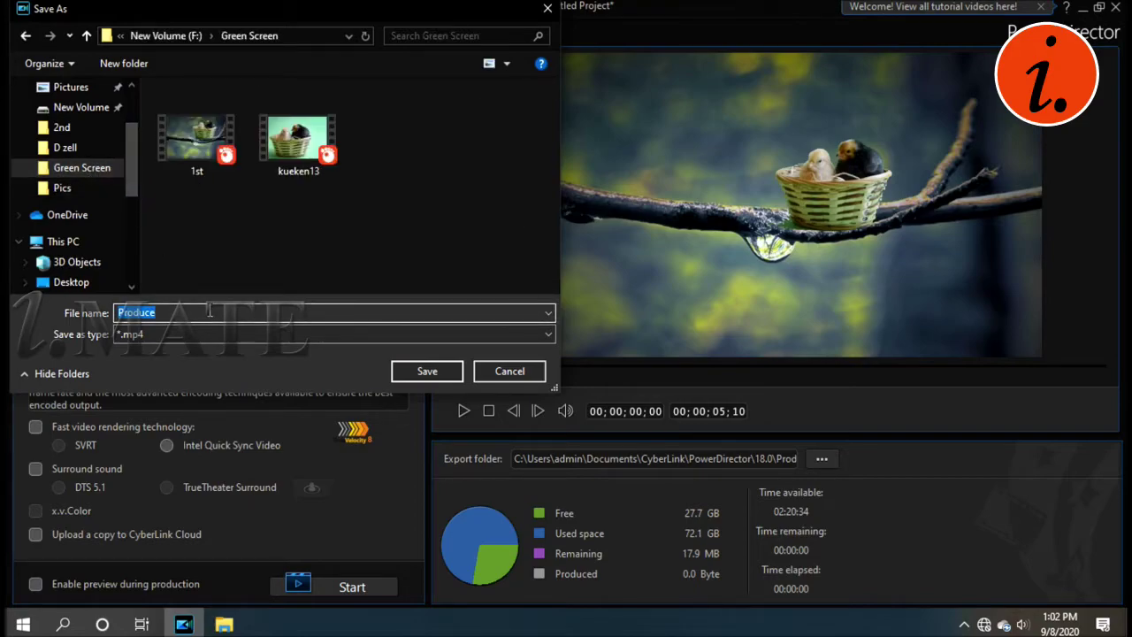
pyautogui.write('trail')
pyautogui.click(427, 369)
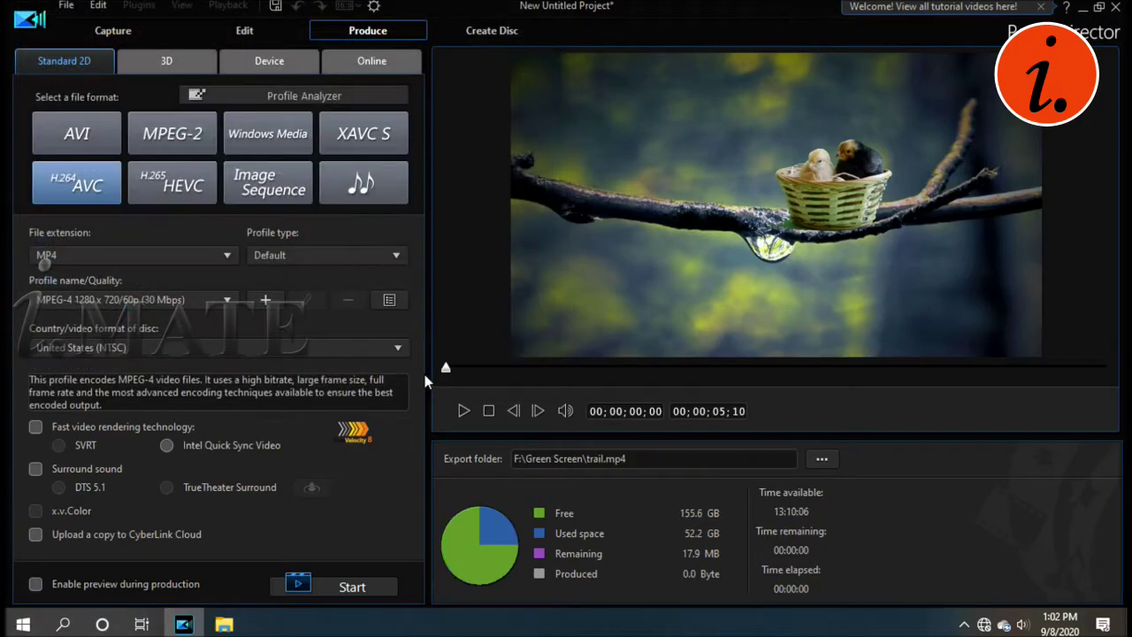
pyautogui.click(341, 594)
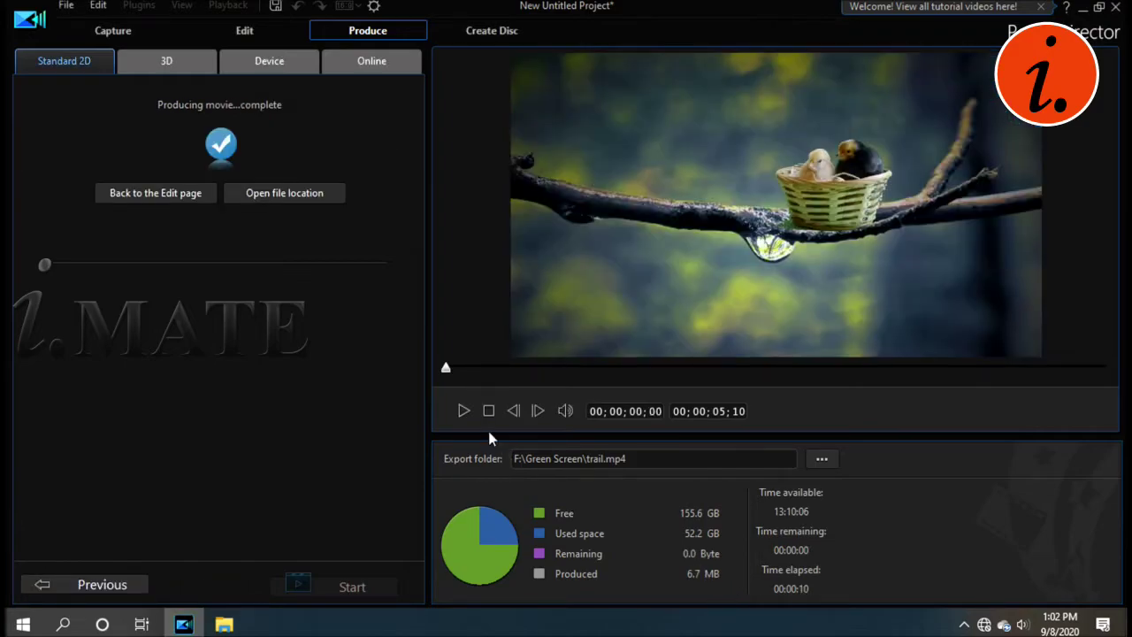
pyautogui.click(461, 410)
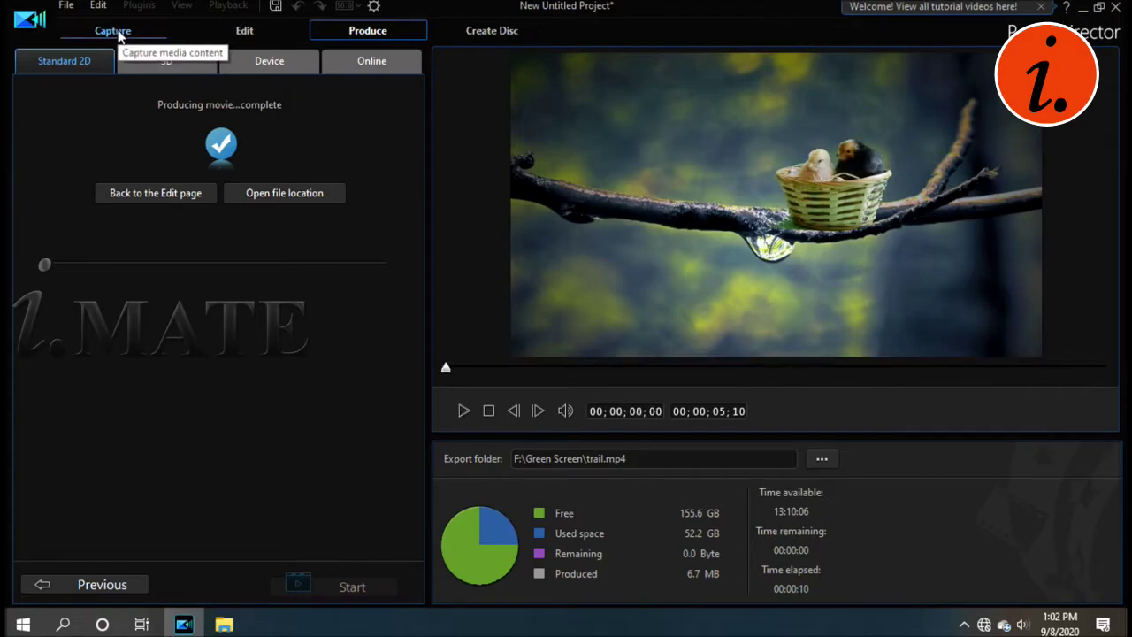
# - Save the project as Trail in the Green Screen folder, and close the video editor
pyautogui.click(64, 7)
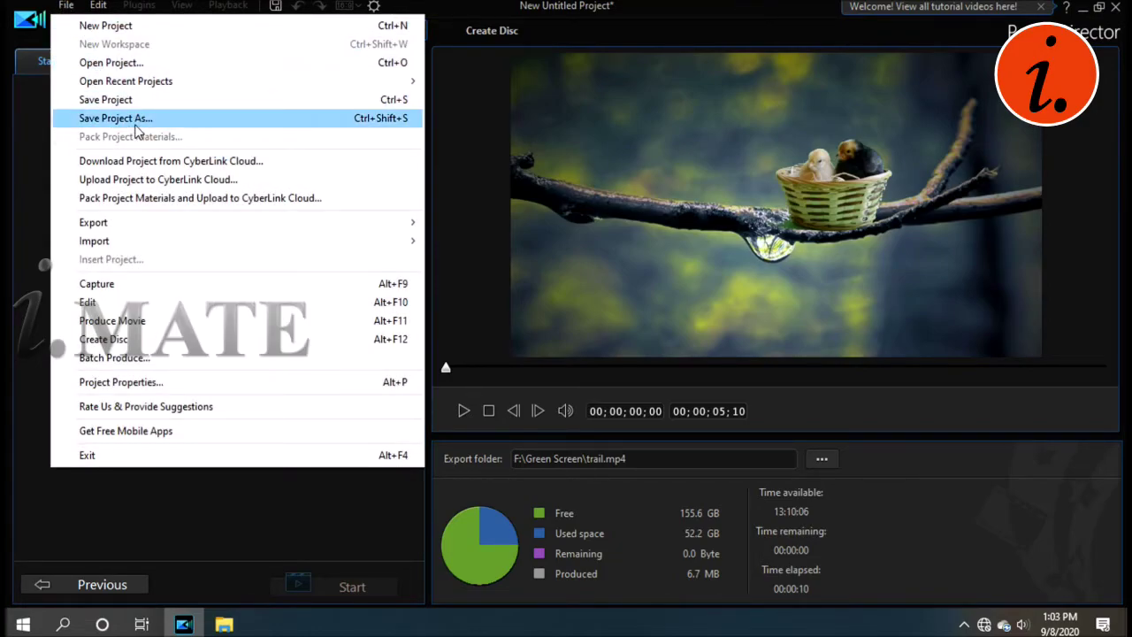
pyautogui.click(135, 121)
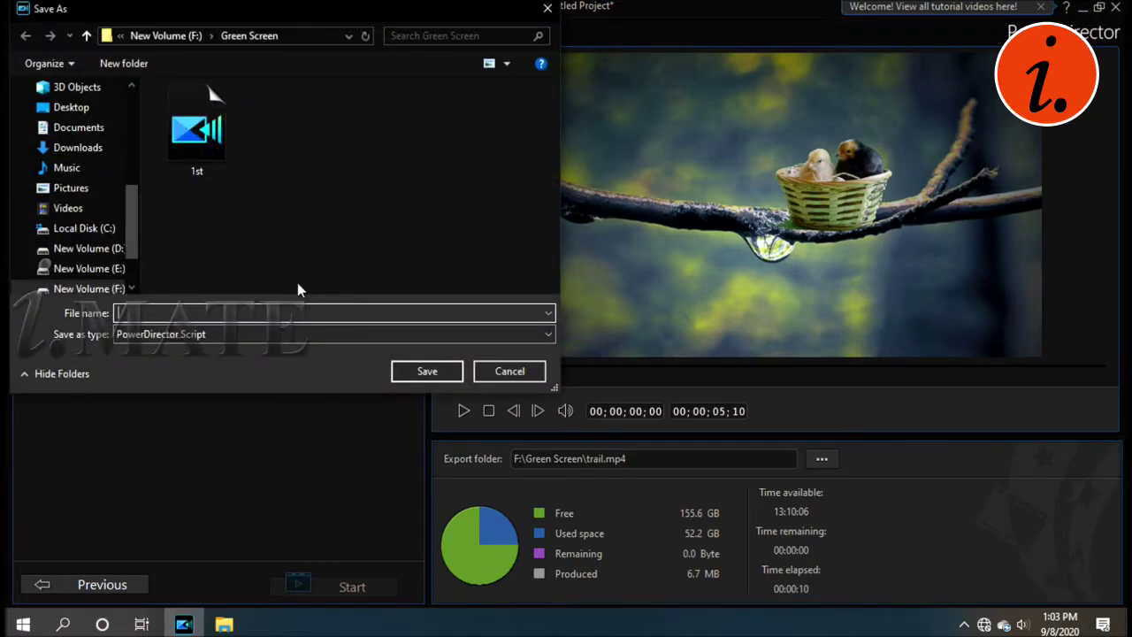
pyautogui.write('Trail')
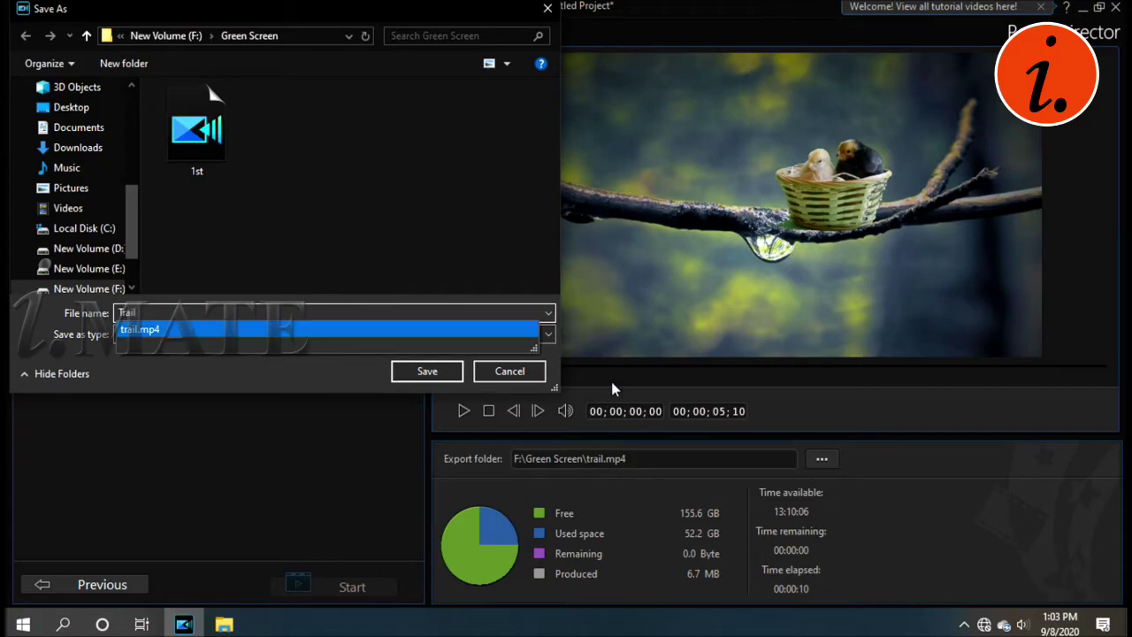
pyautogui.click(445, 372)
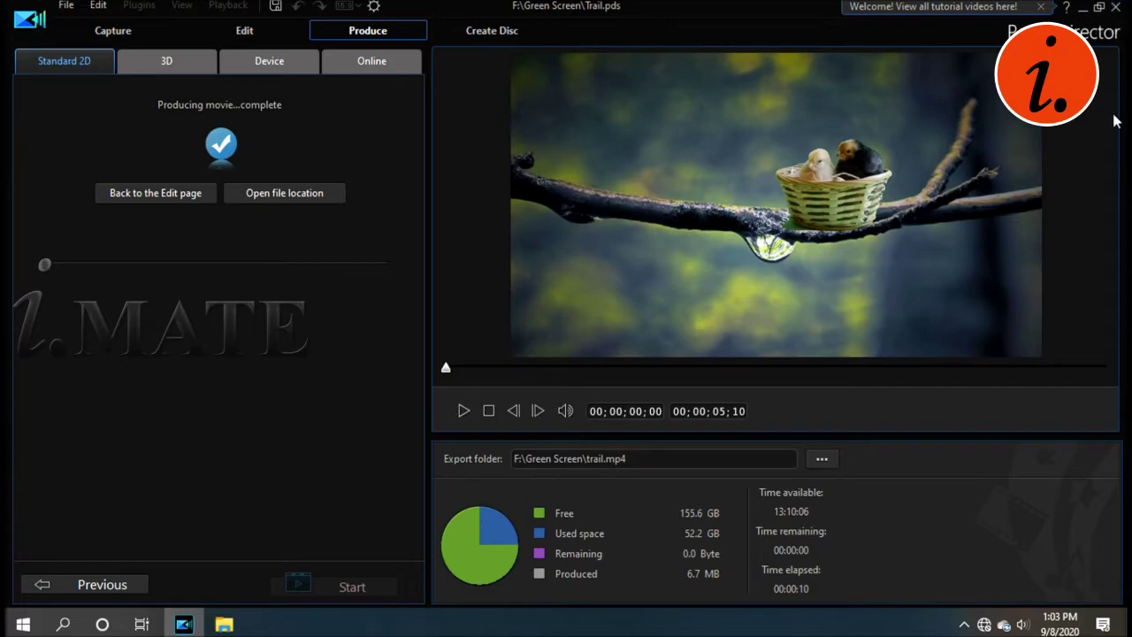
pyautogui.click(1116, 7)
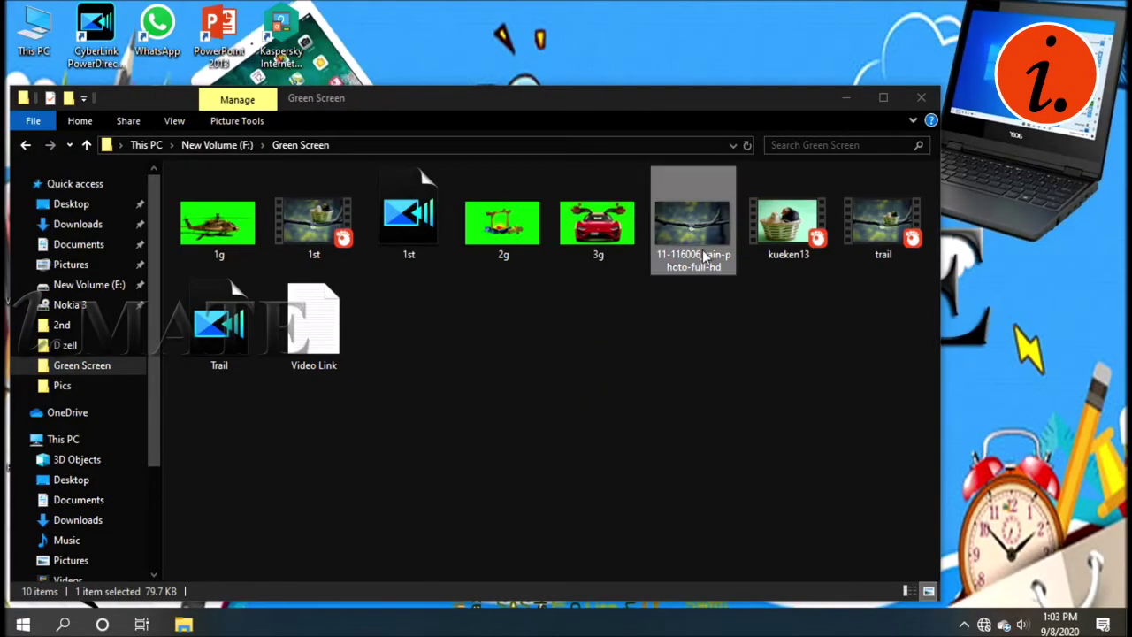
# - Locate the Trail project file in the Green Screen folder, play the produced trail video in GOM Player, and close the player
pyautogui.click(220, 361)
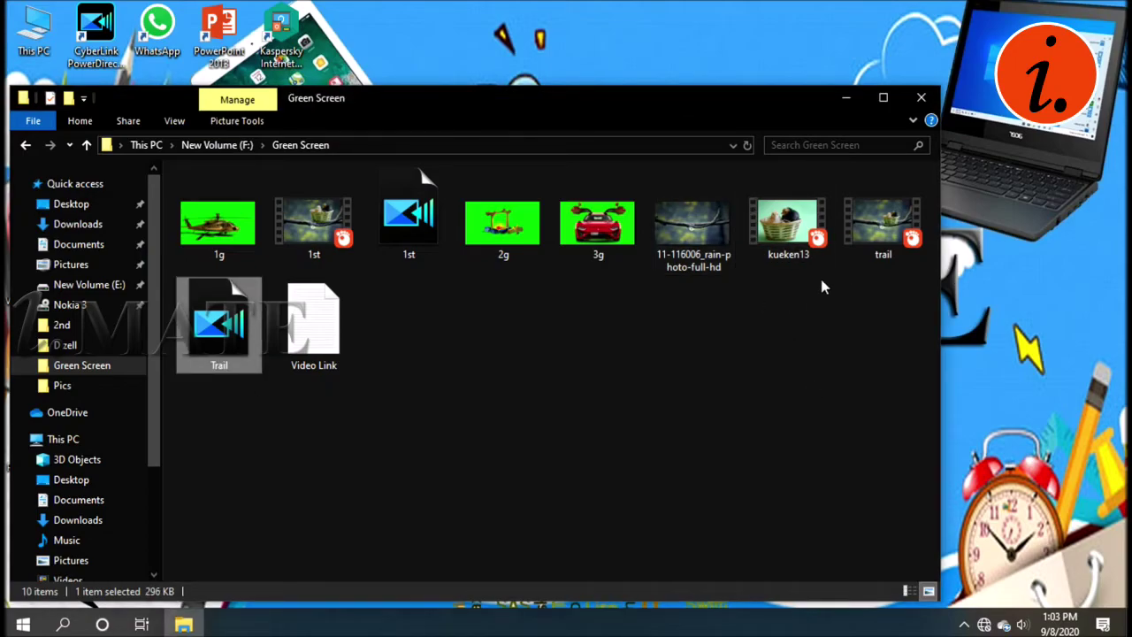
pyautogui.click(881, 237)
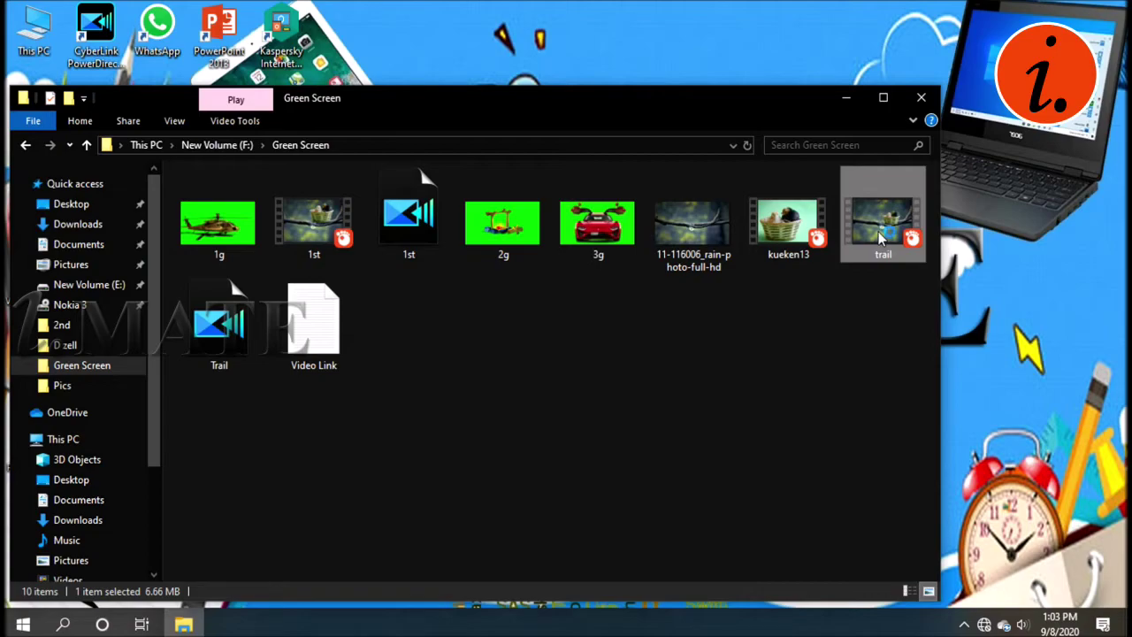
pyautogui.doubleClick(880, 237)
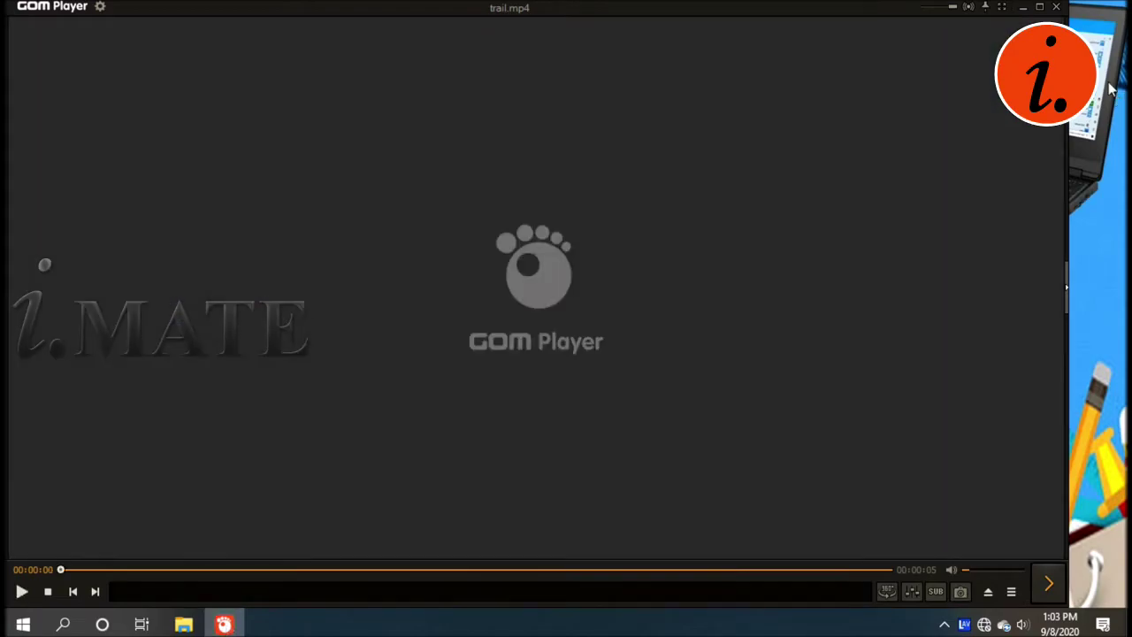
pyautogui.click(1057, 8)
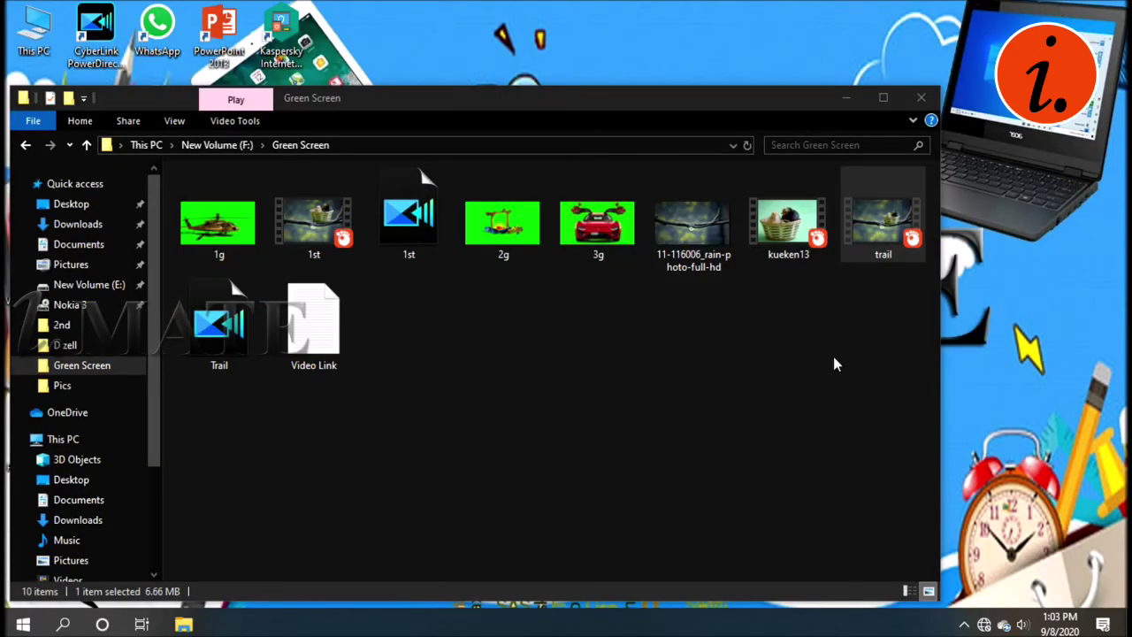
# - Play the original kueken13 video in GOM Player for comparison, and close the player and the Green Screen folder
pyautogui.click(790, 241)
pyautogui.doubleClick(790, 235)
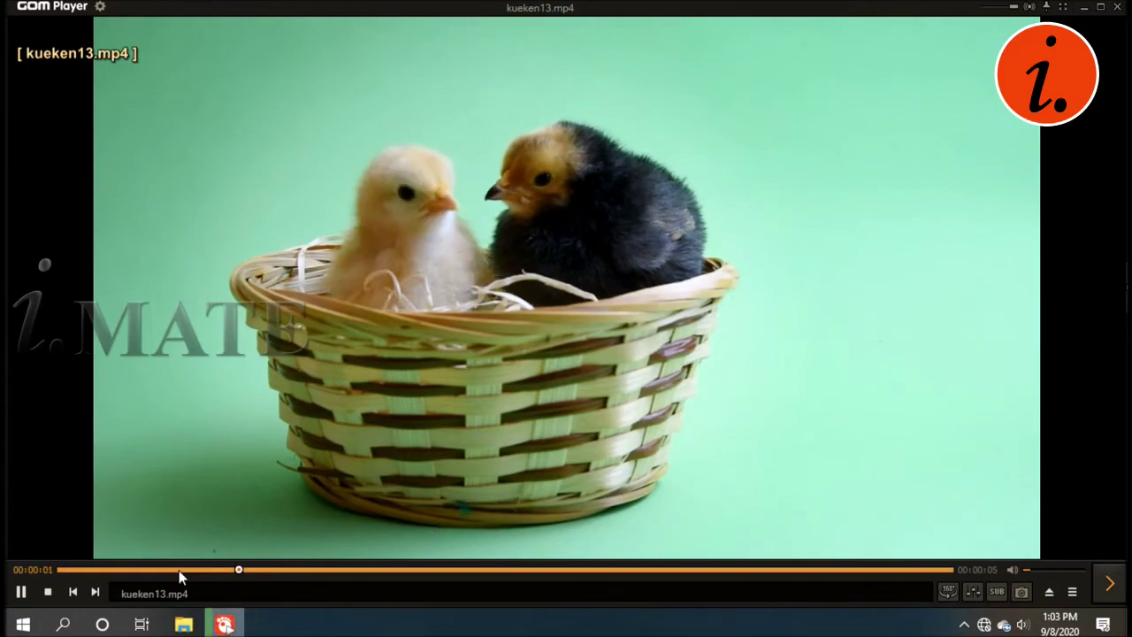
pyautogui.click(22, 591)
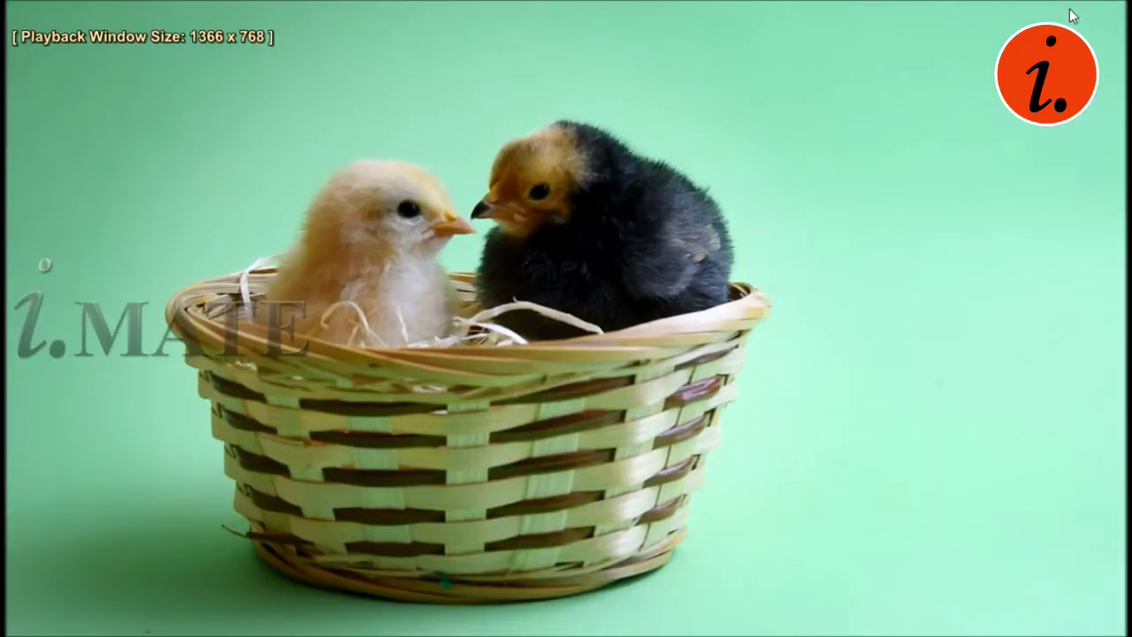
pyautogui.click(1065, 7)
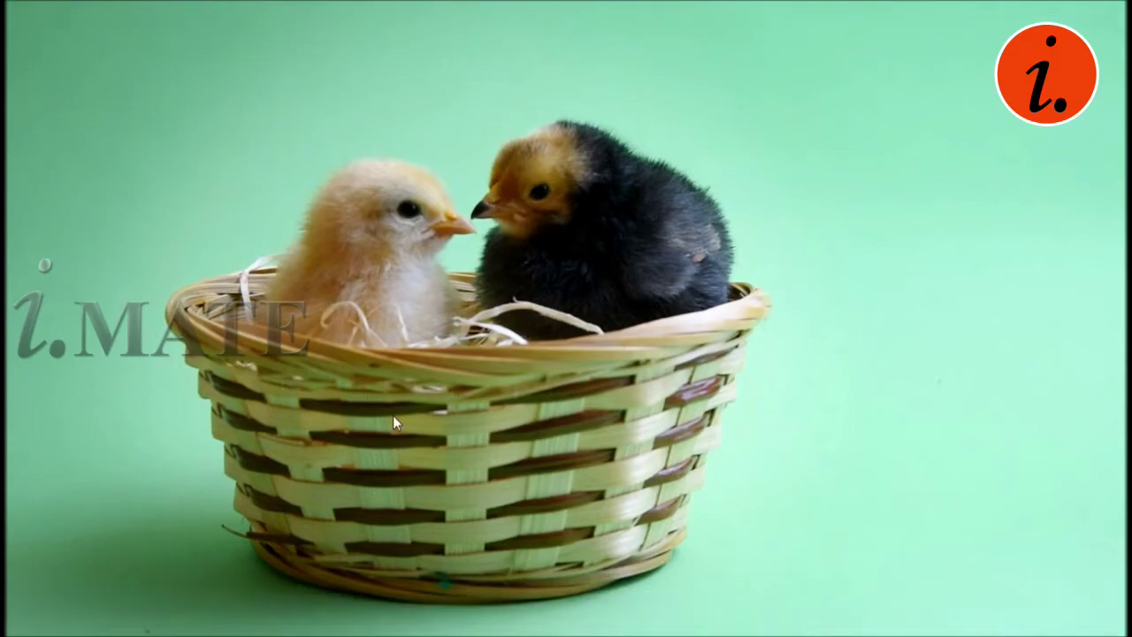
pyautogui.moveTo(170, 598)
pyautogui.rightClick(900, 104)
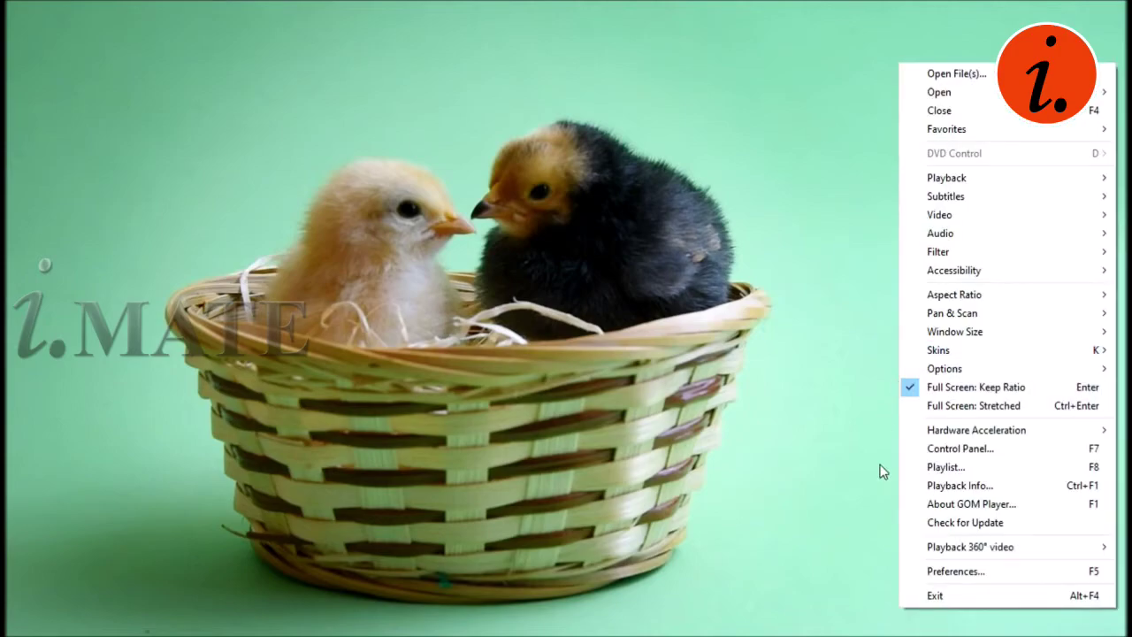
pyautogui.click(941, 596)
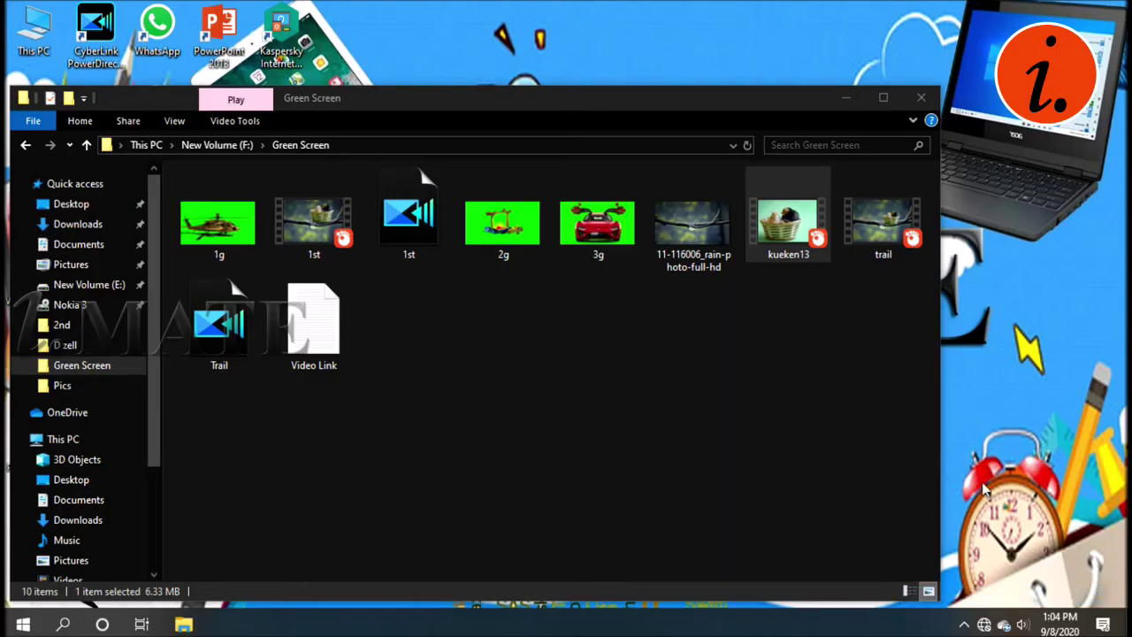
pyautogui.click(916, 105)
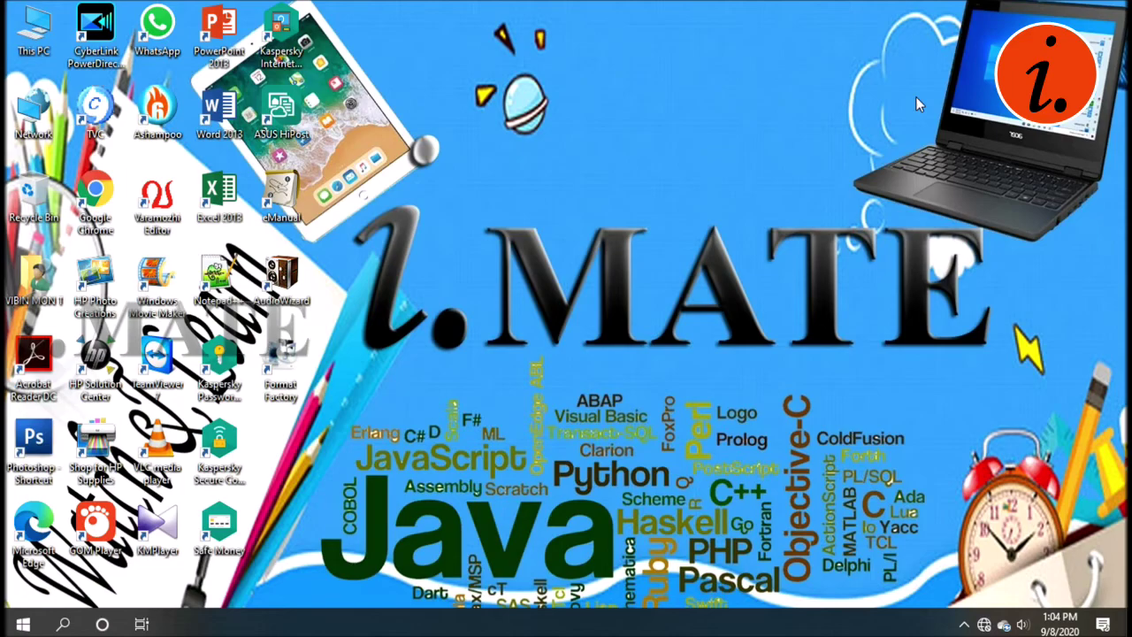